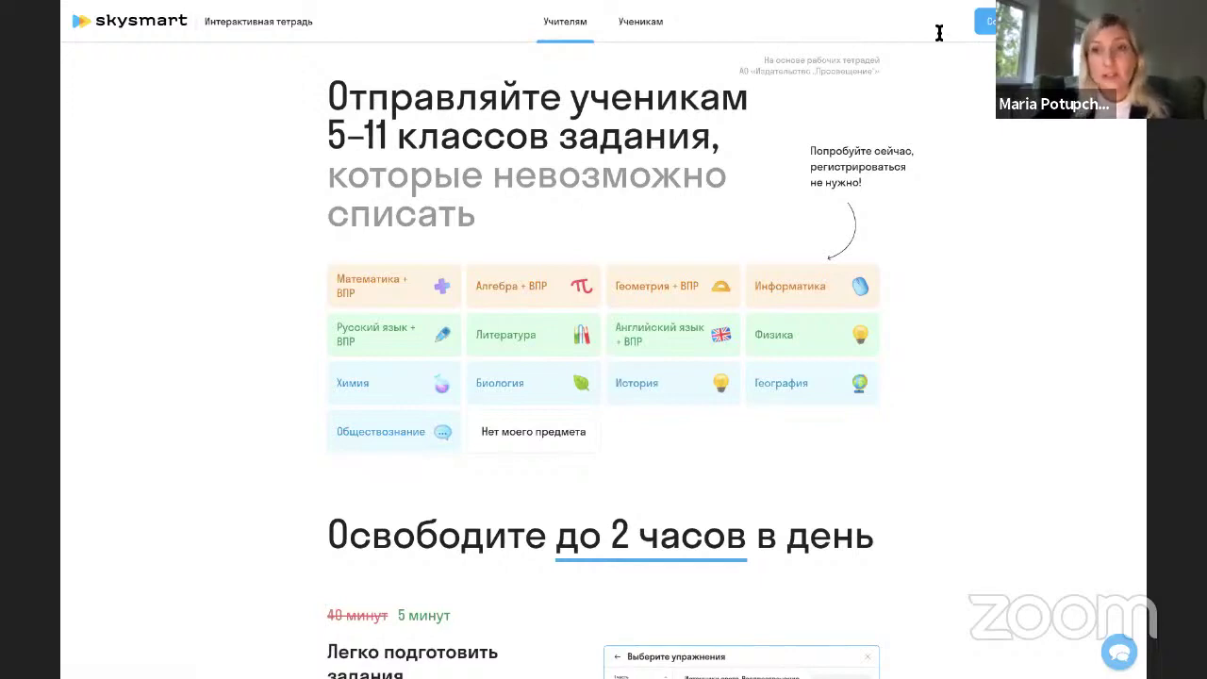
Start a Математика + ВПР assignment and set the grade to 5.
scroll(673, 182, down, 1)
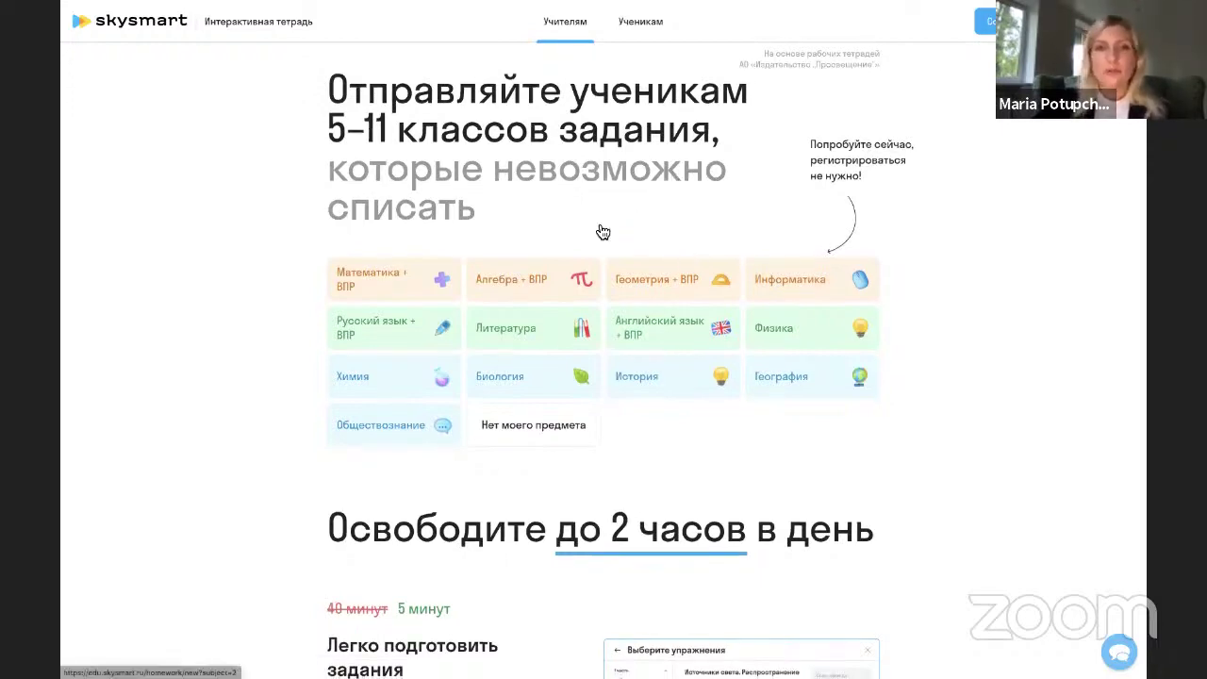
click(385, 283)
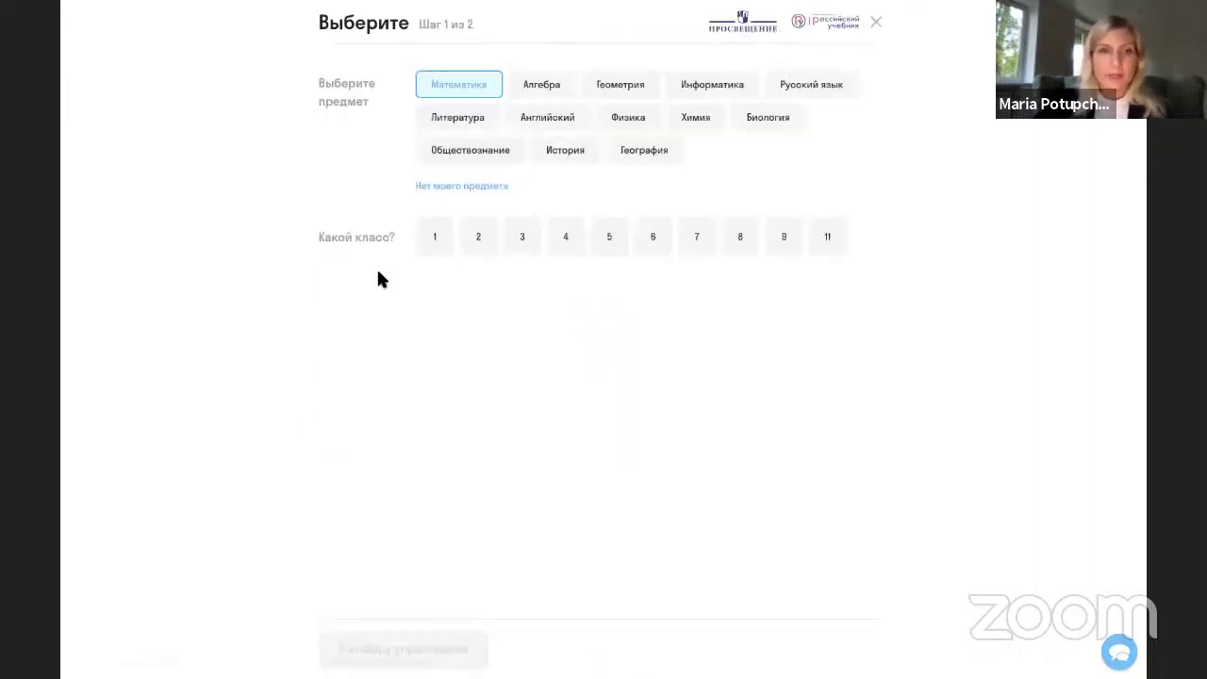
click(446, 243)
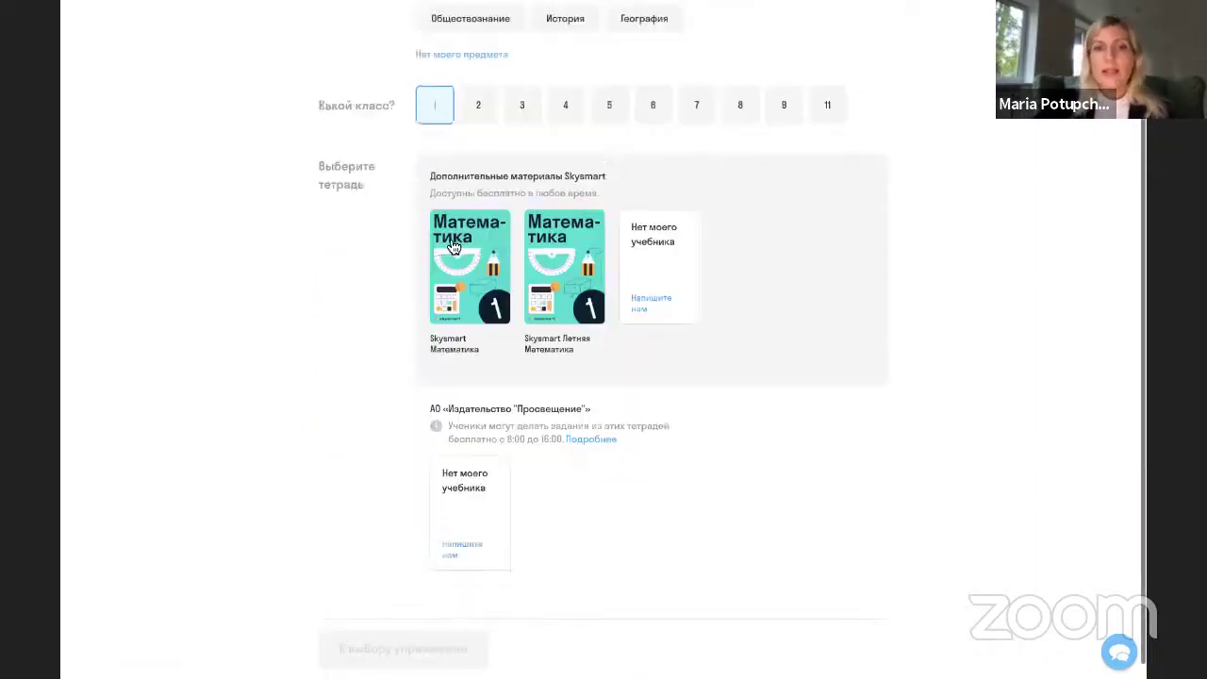
click(477, 87)
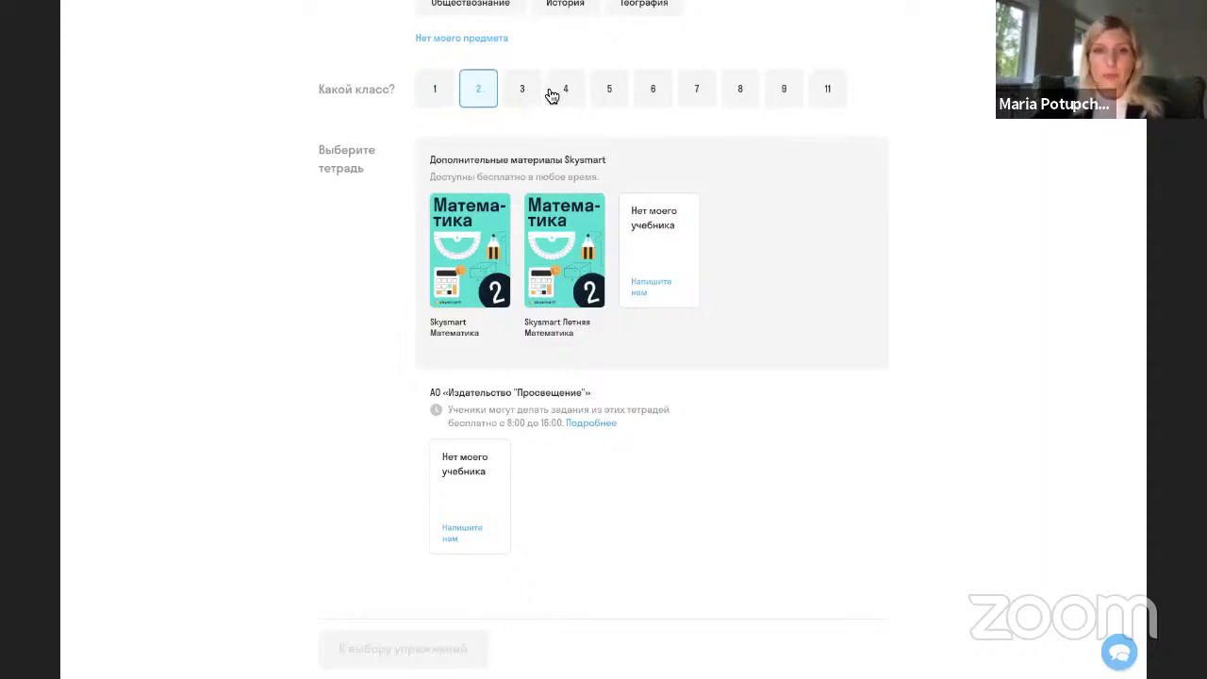
scroll(552, 95, up, 3)
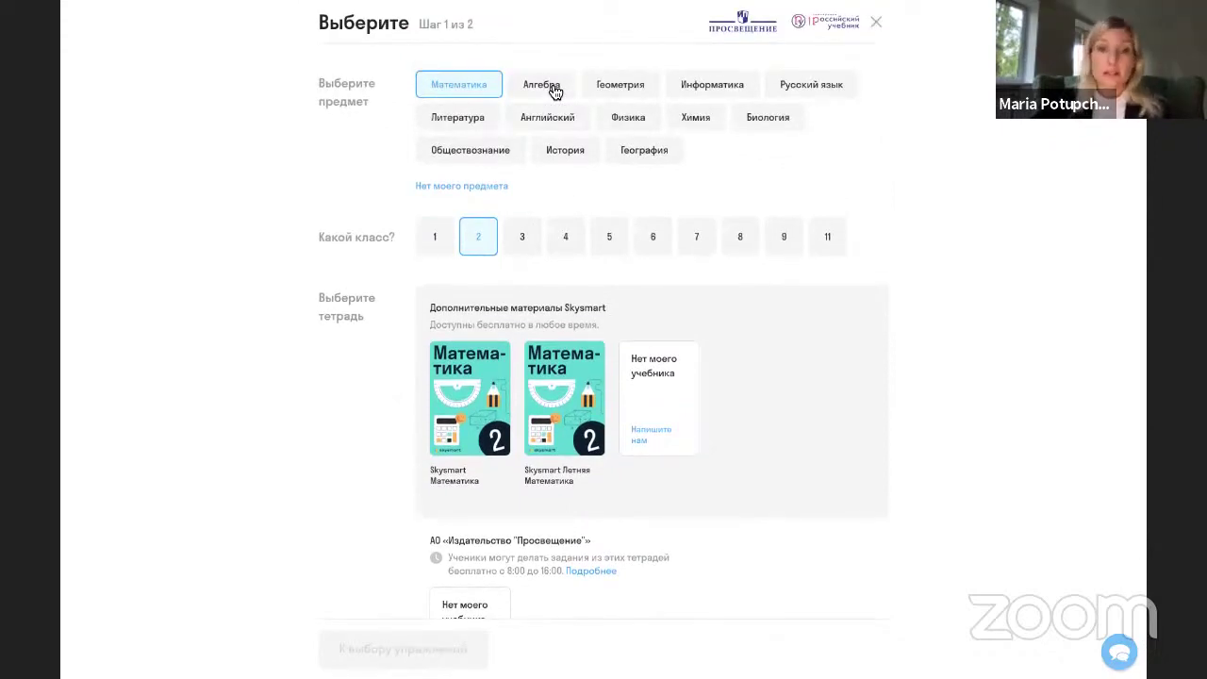
click(614, 236)
Pick A. G. Merzlyak's grade 5 mathematics workbook.
scroll(614, 232, down, 3)
scroll(614, 227, up, 1)
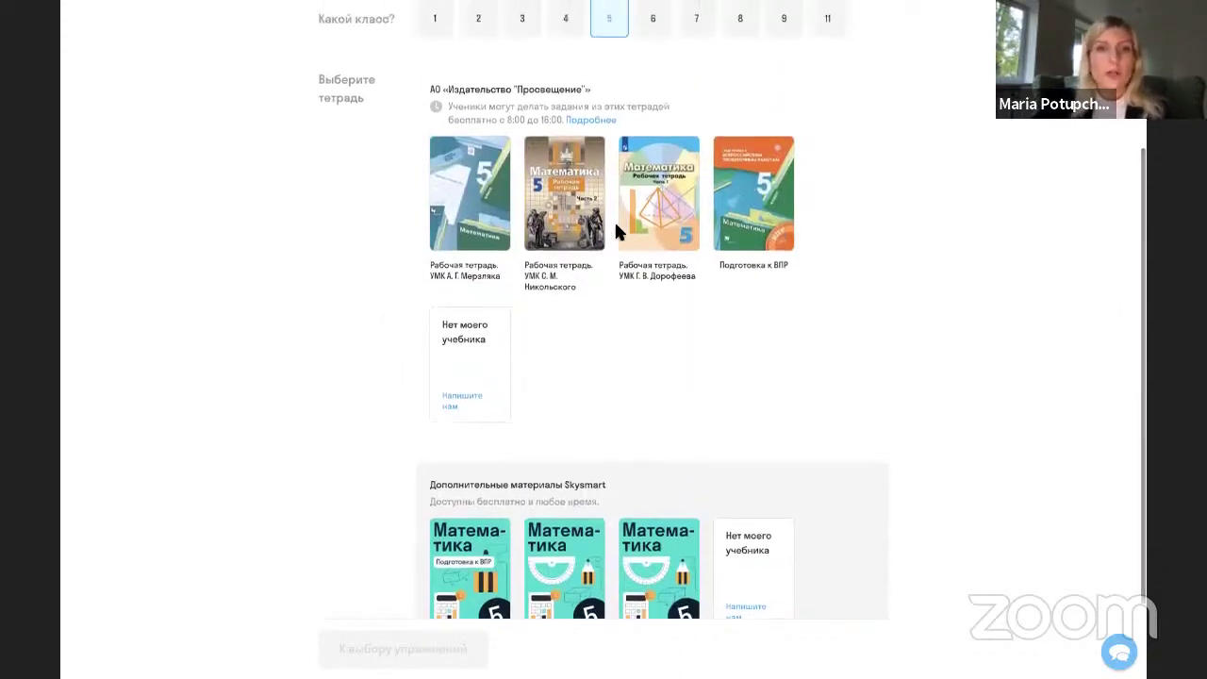
scroll(615, 229, up, 1)
scroll(615, 229, up, 1)
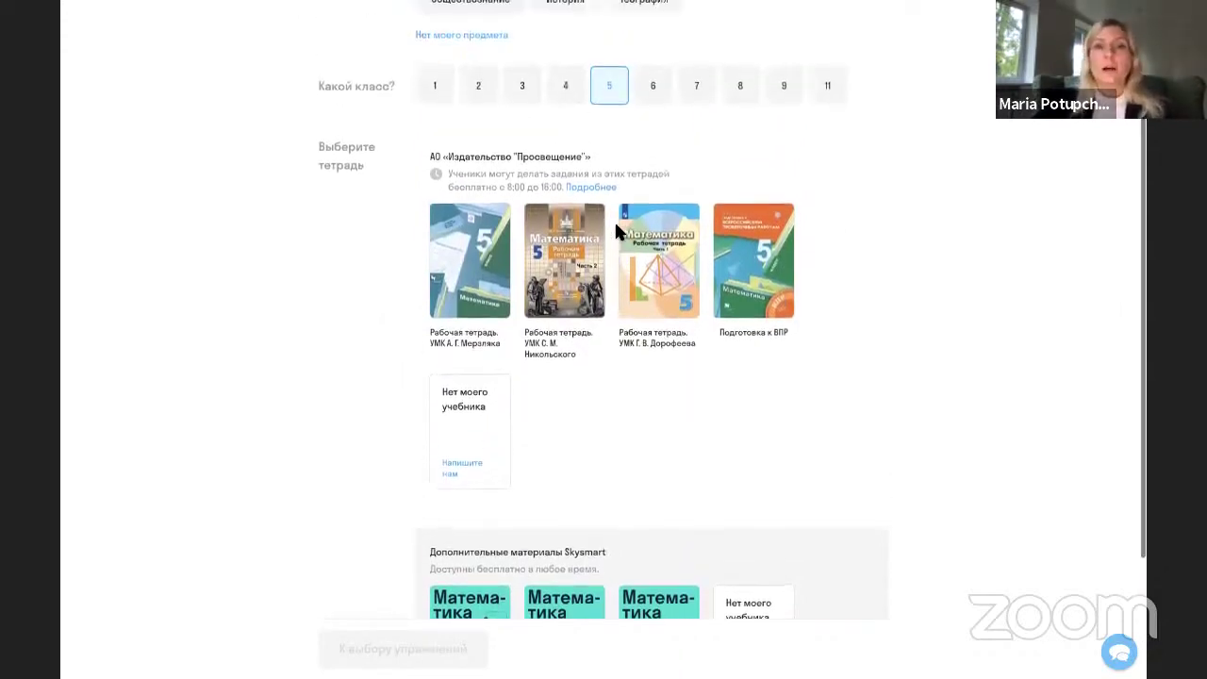
scroll(615, 229, up, 2)
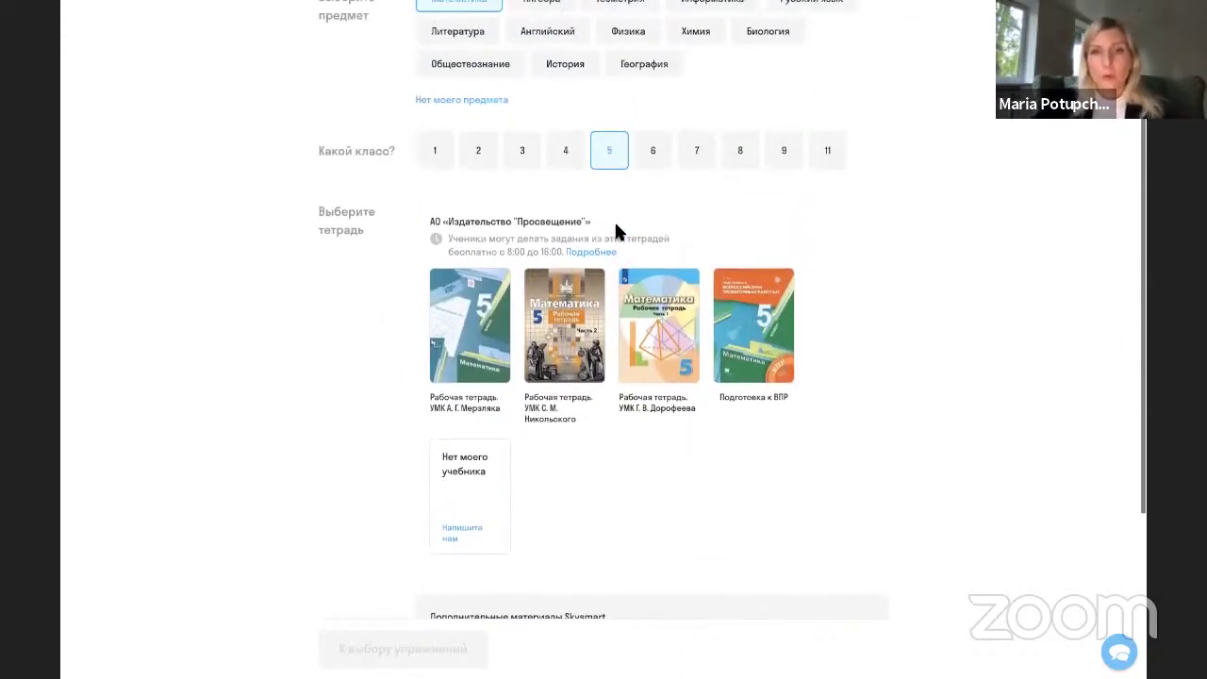
scroll(618, 231, up, 1)
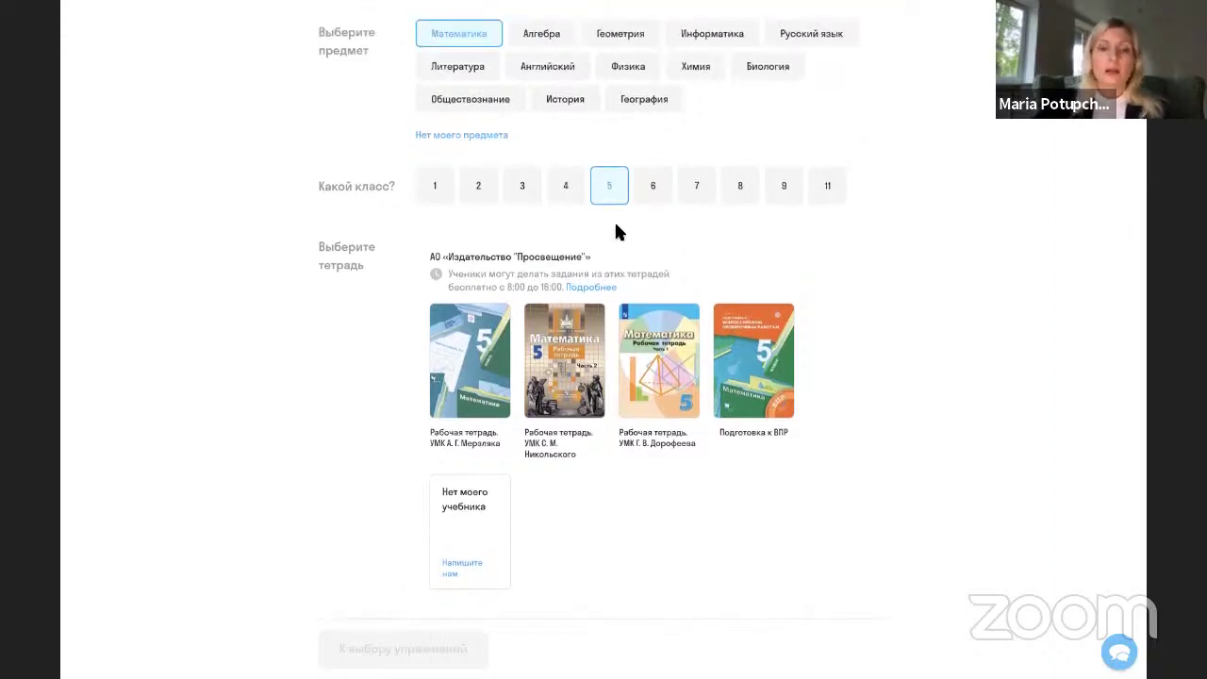
click(494, 381)
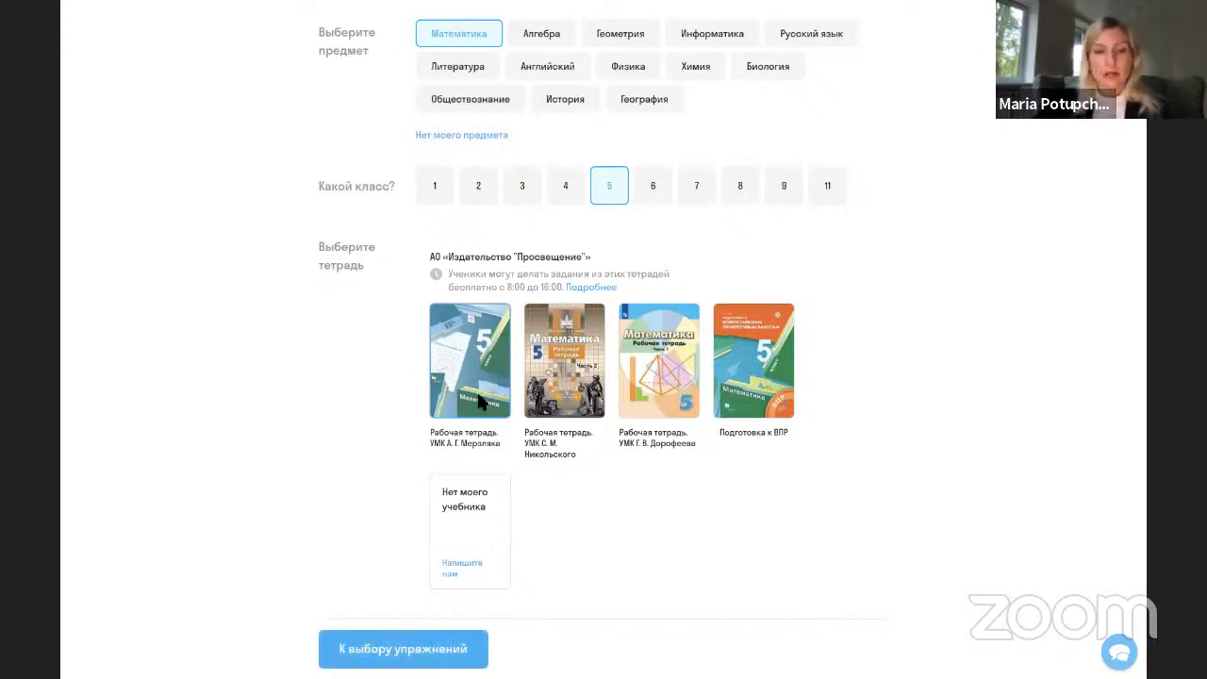
Go to exercise selection and browse the topics, finishing on Плоскость's eight exercises.
click(418, 651)
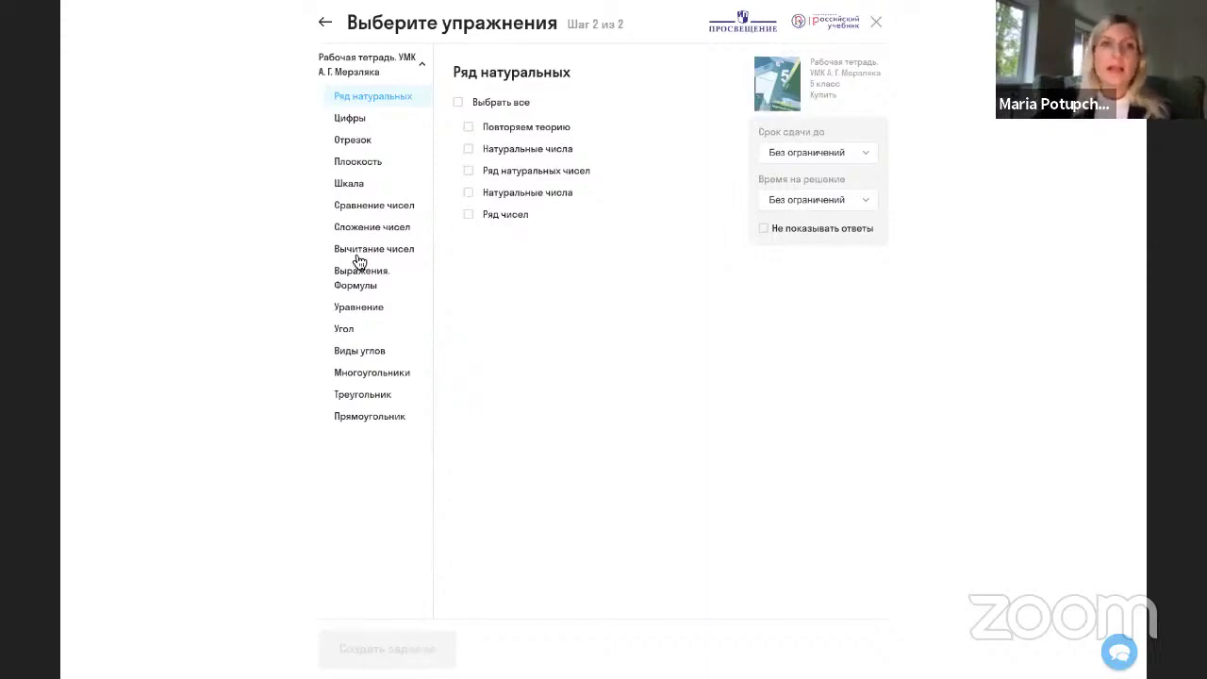
click(351, 122)
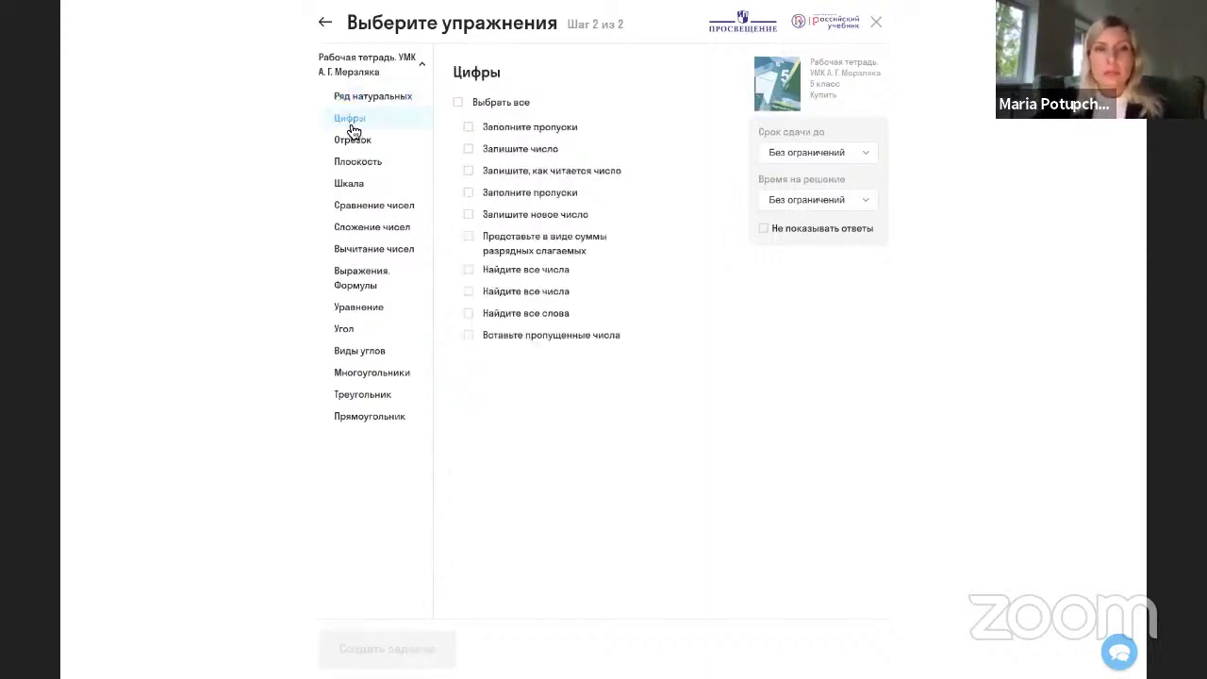
click(355, 142)
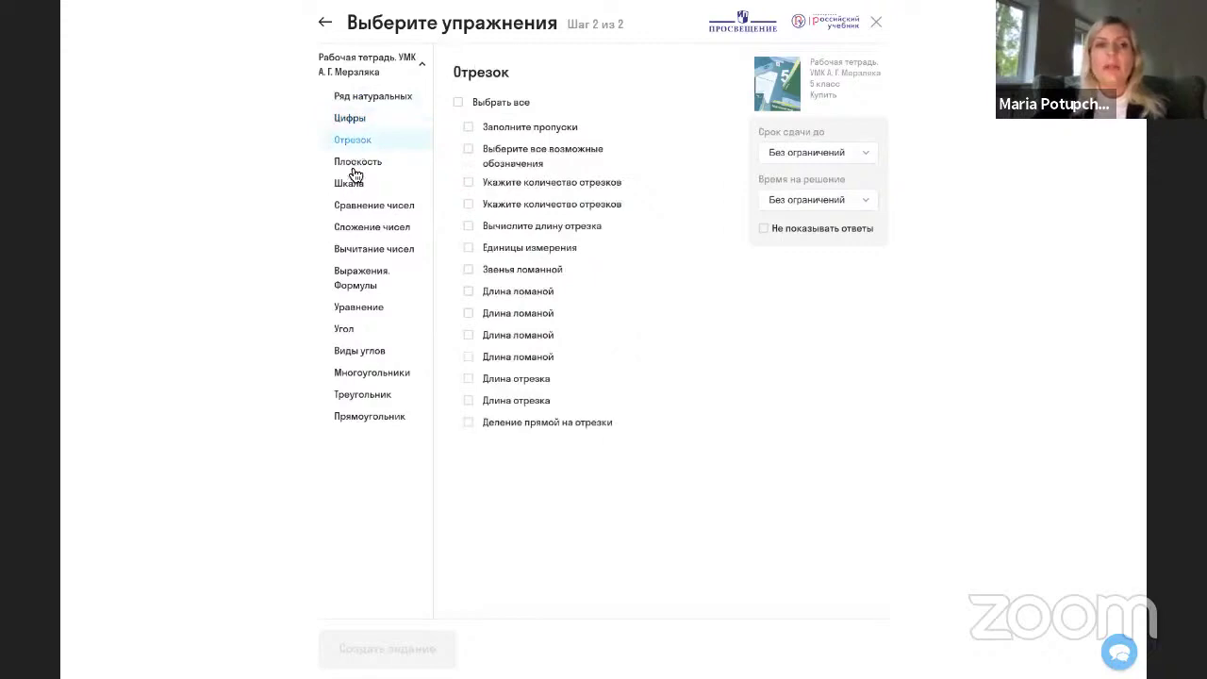
click(357, 168)
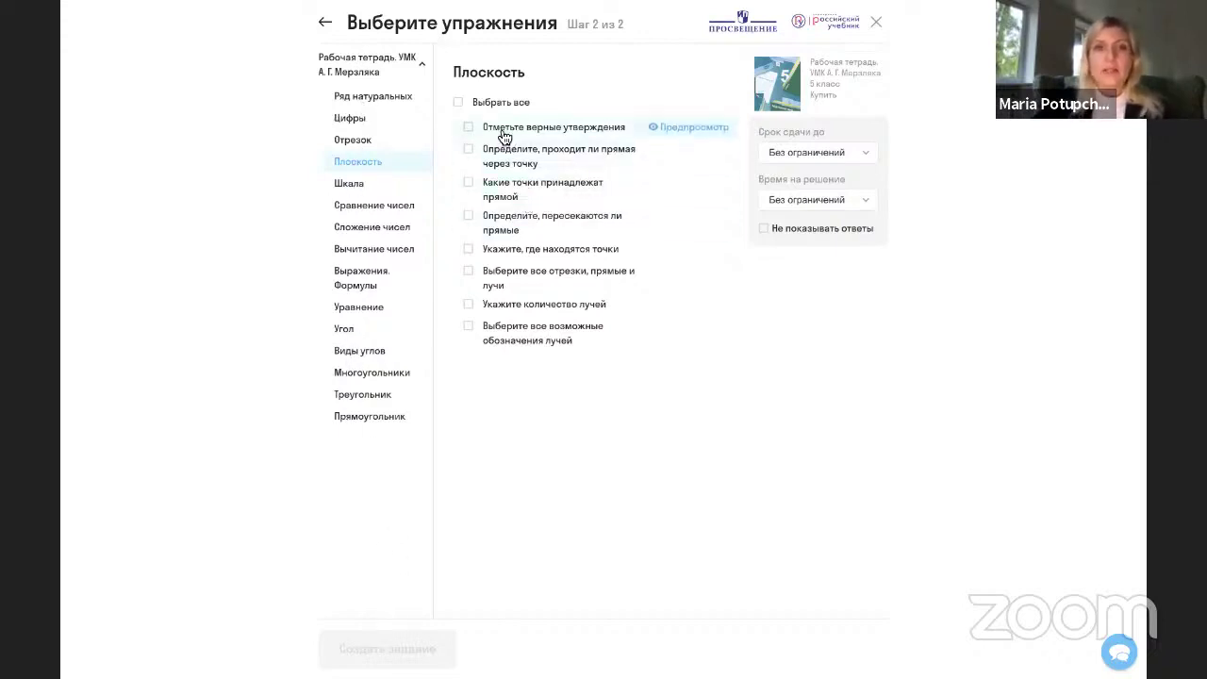
click(393, 98)
click(354, 121)
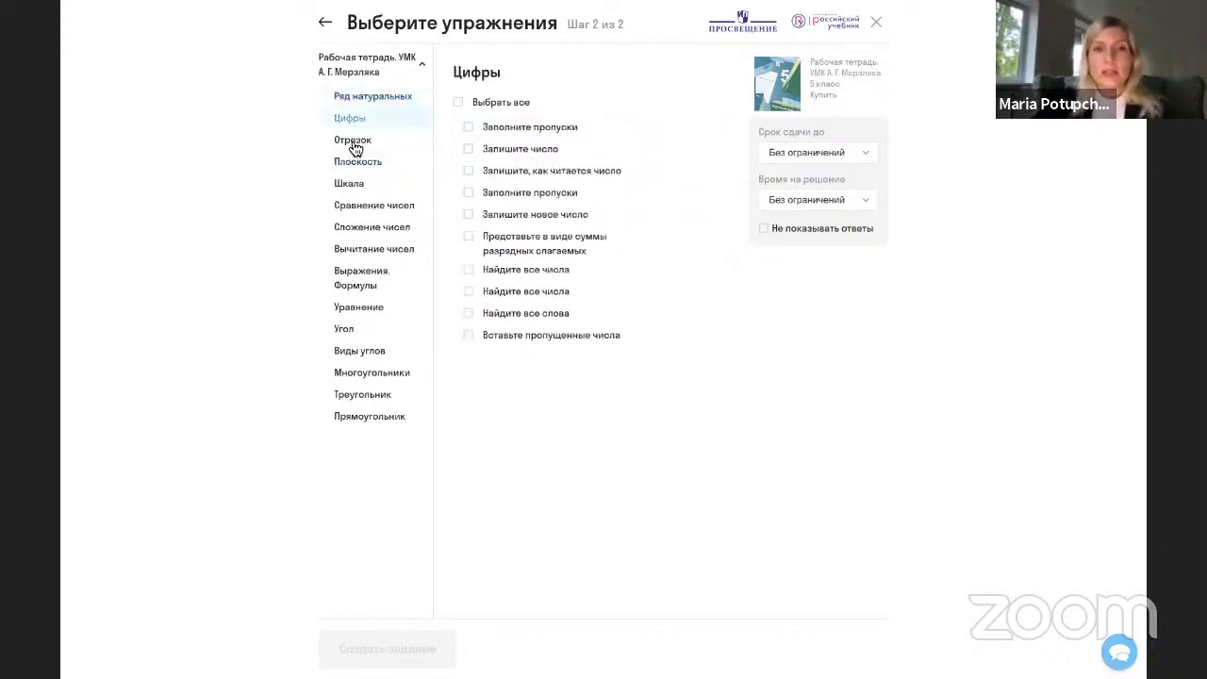
click(353, 144)
click(358, 161)
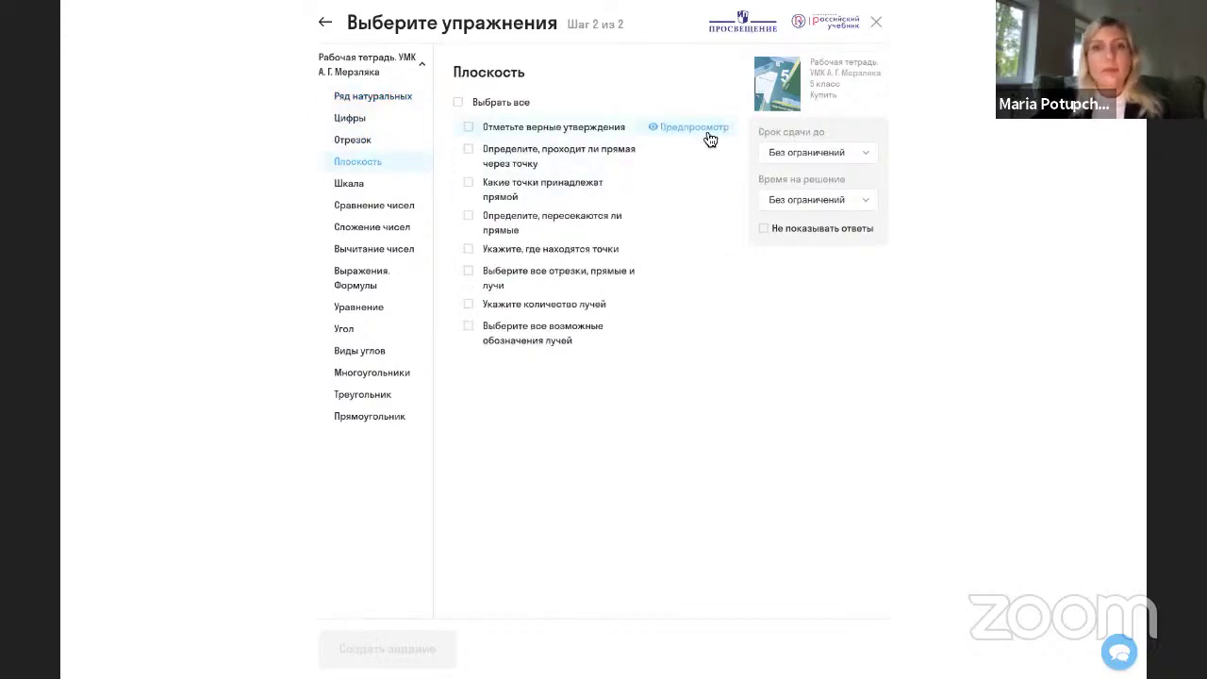
click(678, 128)
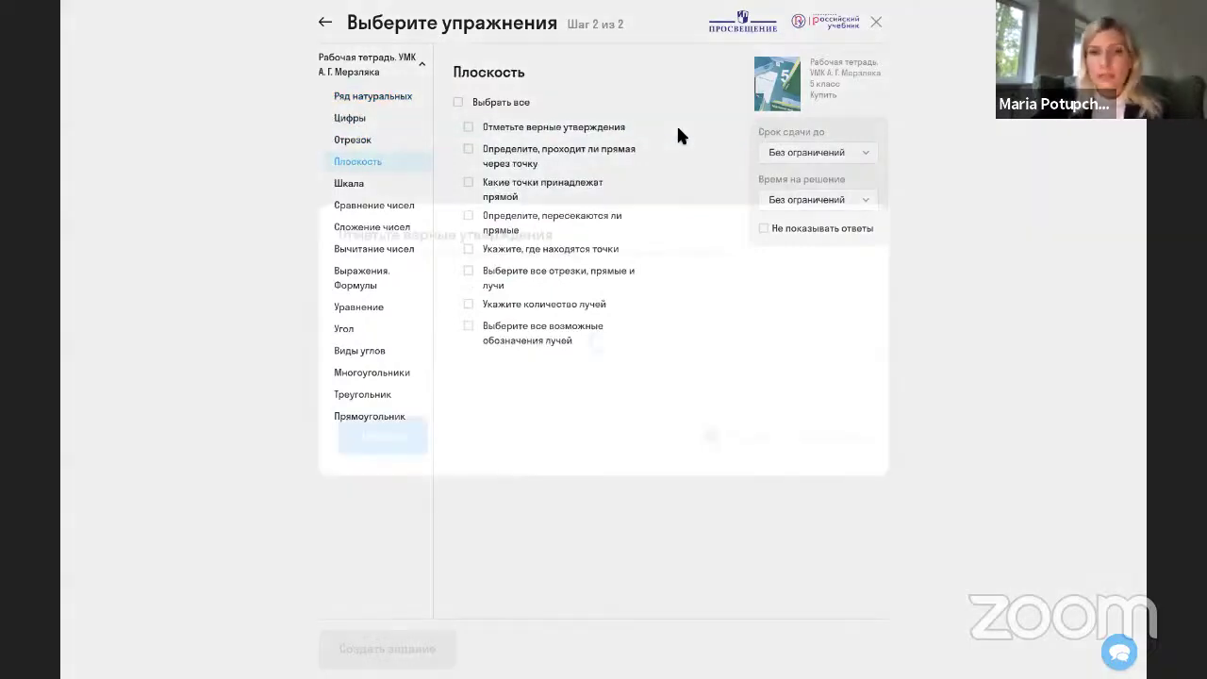
scroll(614, 298, down, 2)
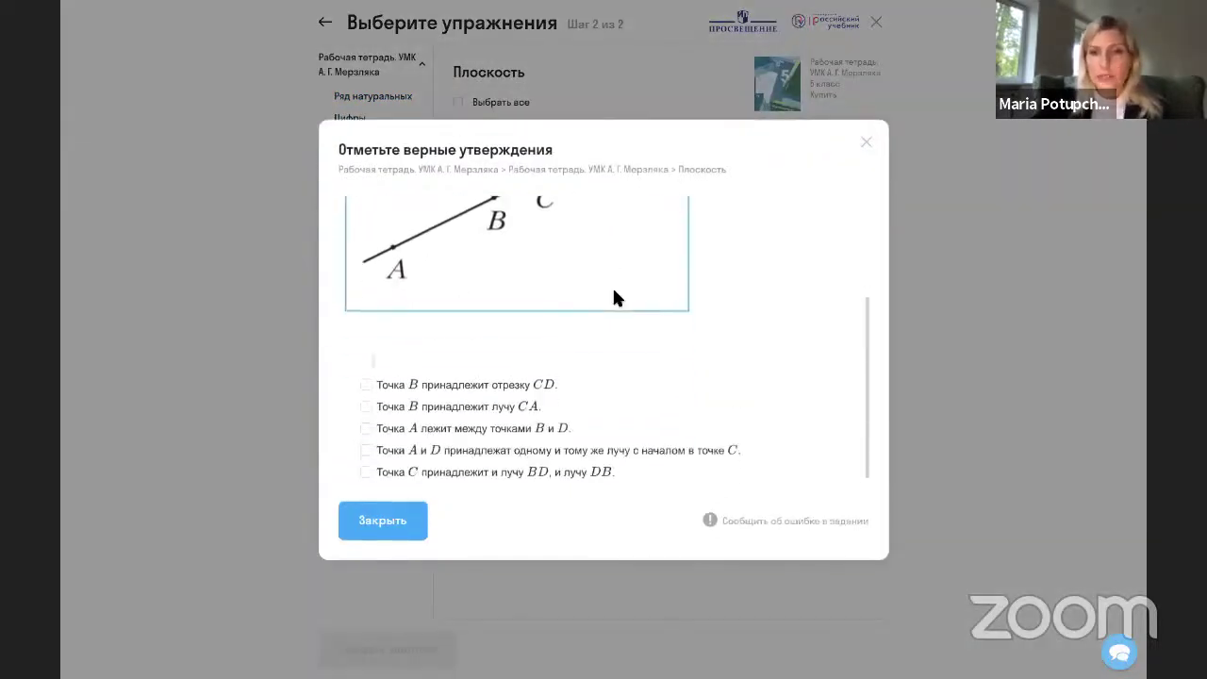
scroll(613, 297, up, 2)
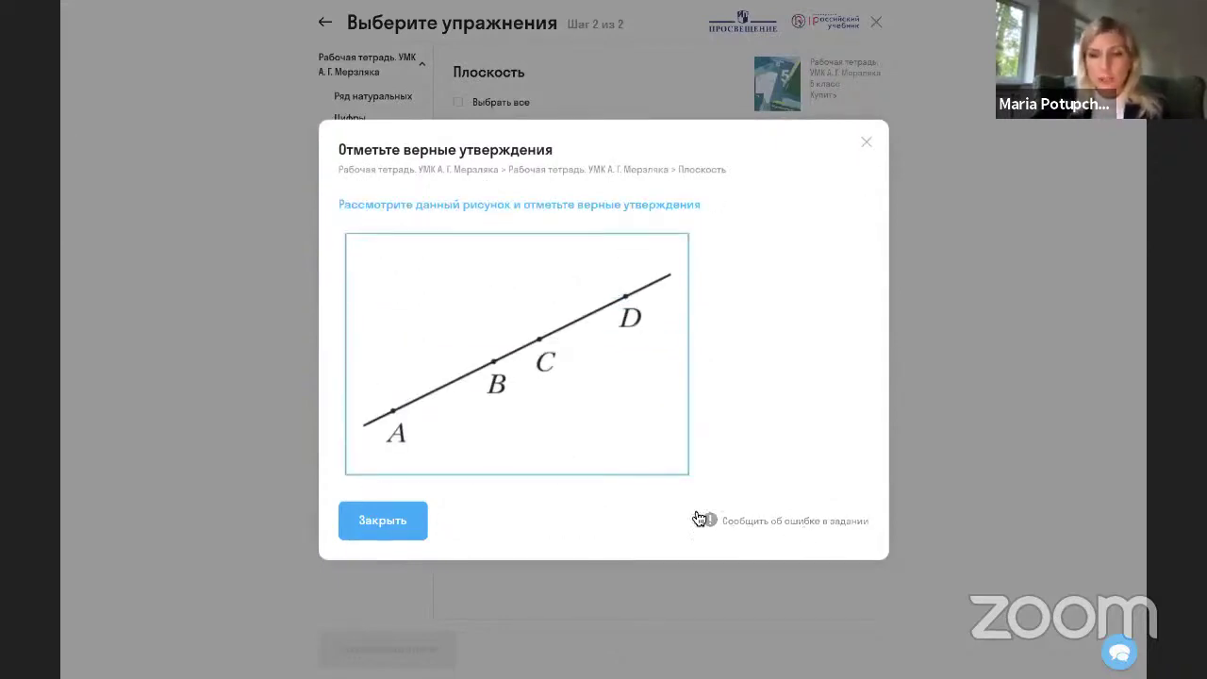
click(870, 147)
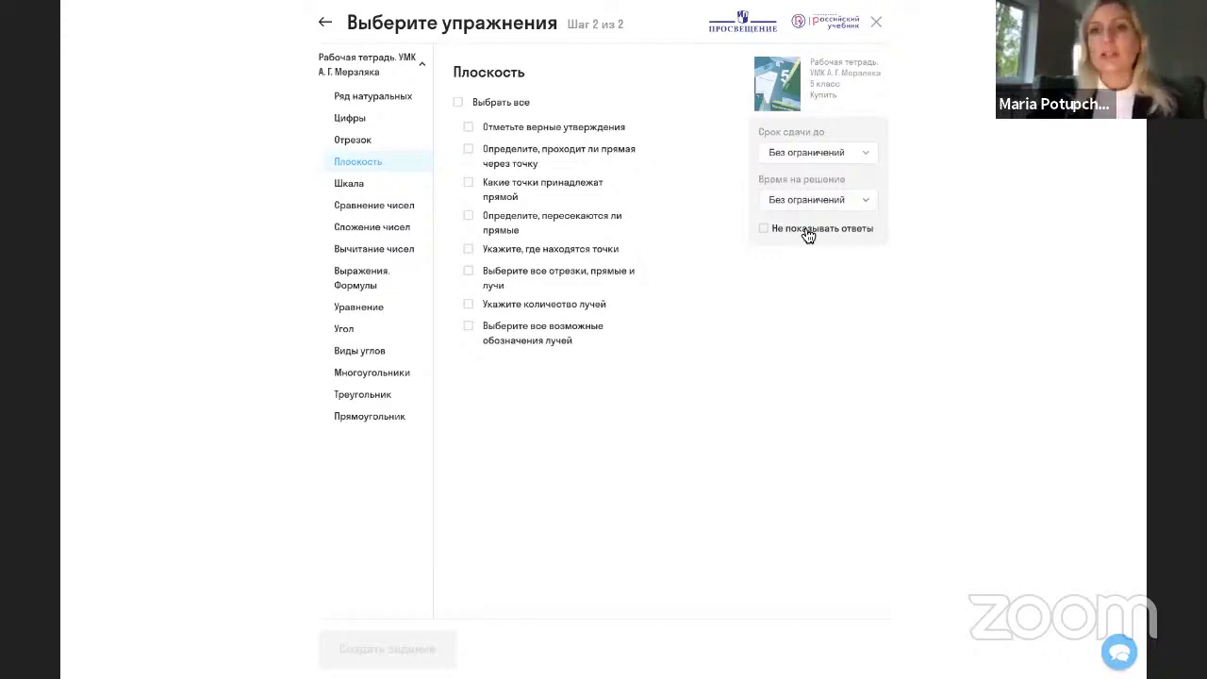
Set the assignment deadline to 7 сентября at 20:00.
click(808, 158)
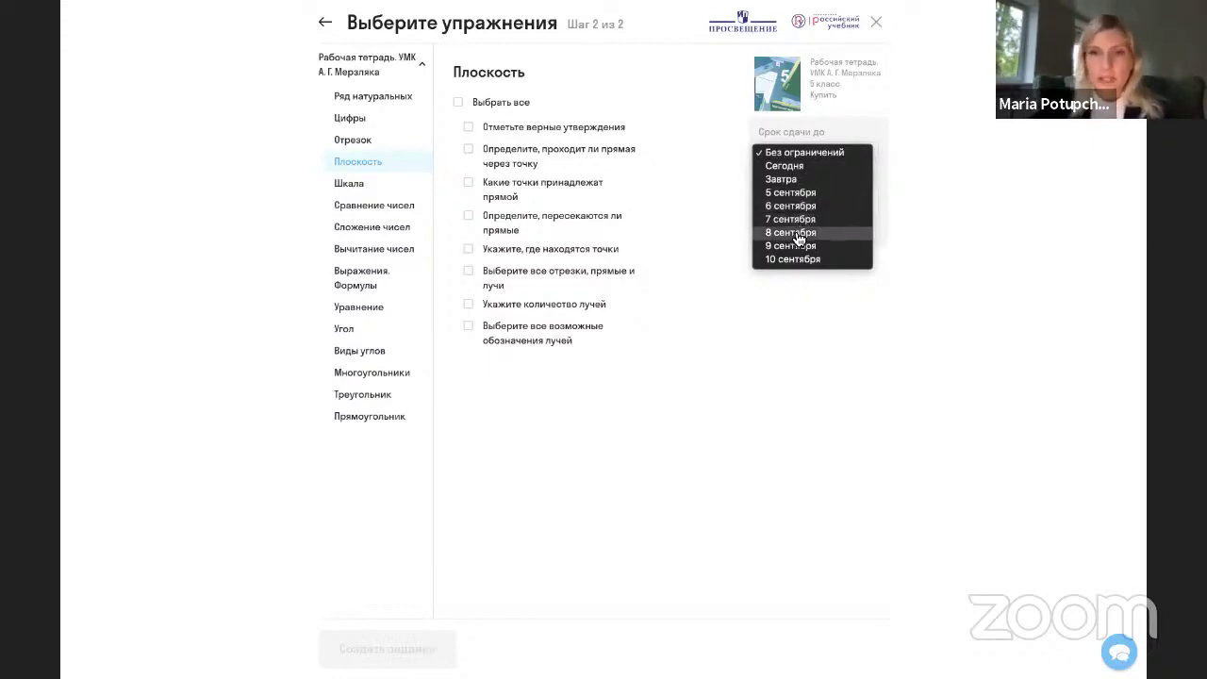
click(796, 218)
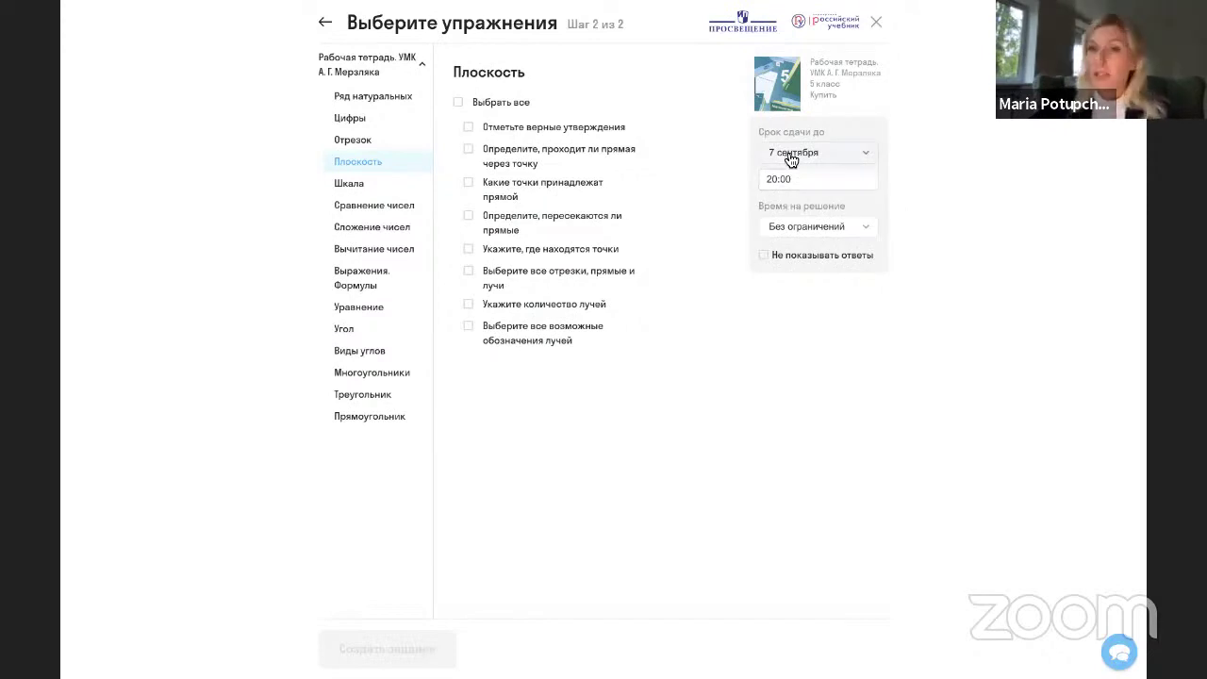
click(790, 179)
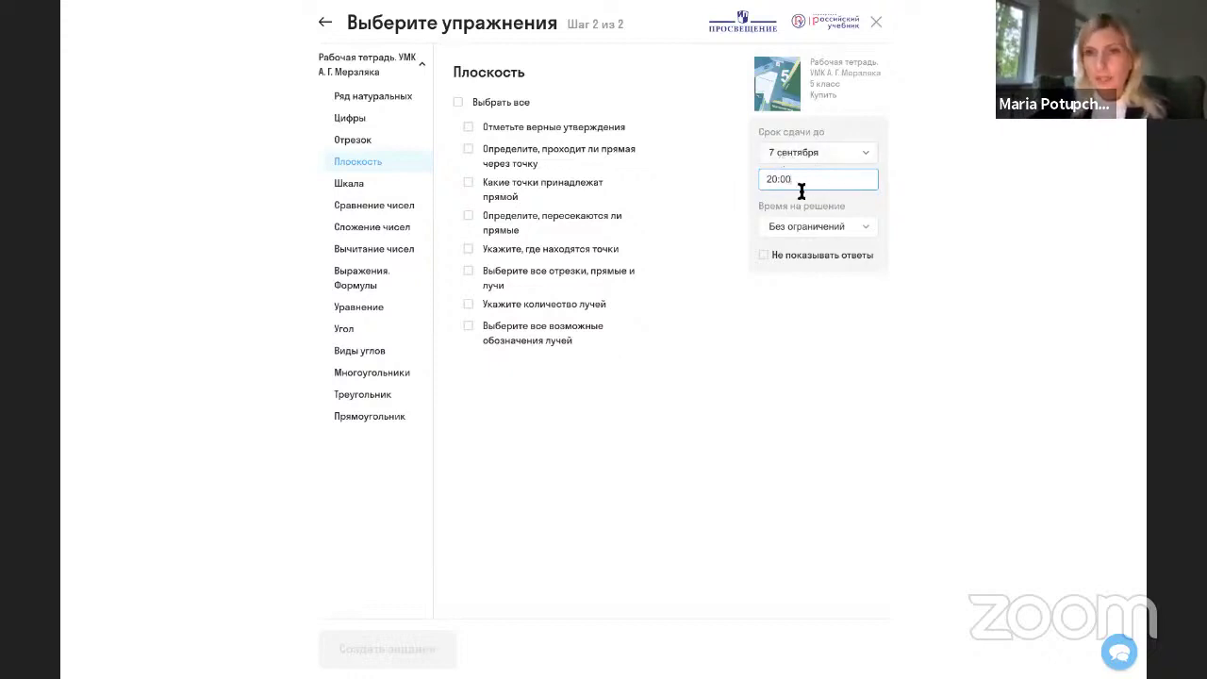
Limit solving time to 45 минут, hide answers, and select all Плоскость exercises.
click(836, 228)
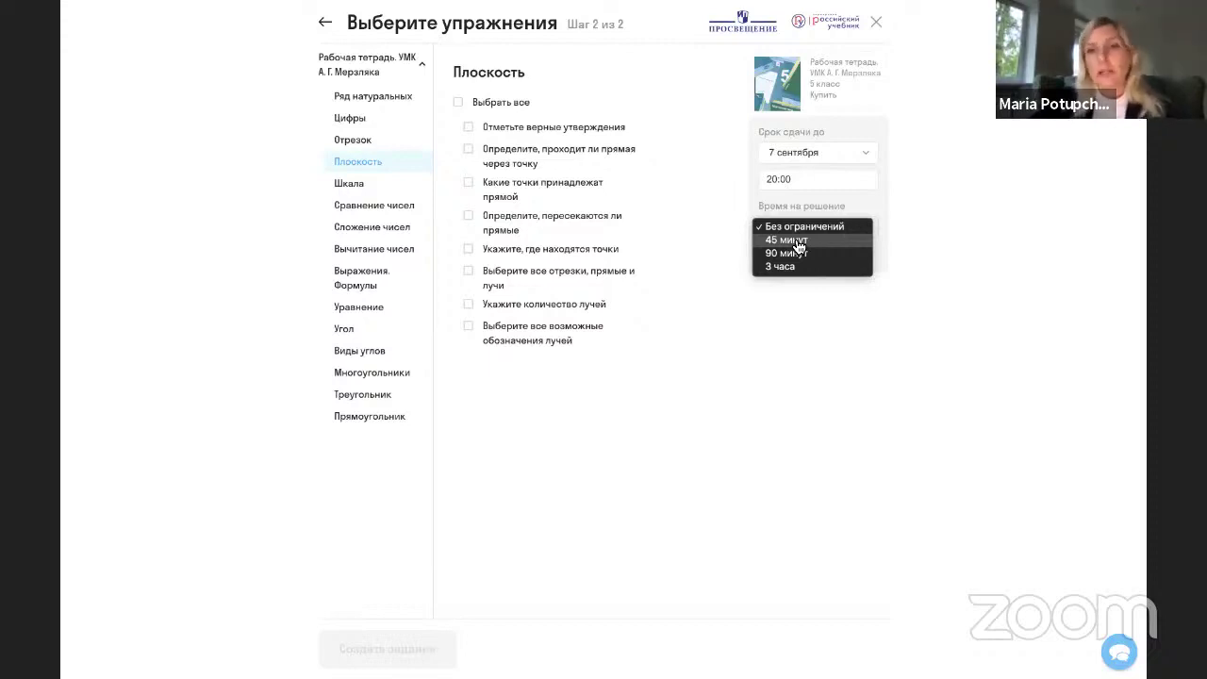
click(798, 242)
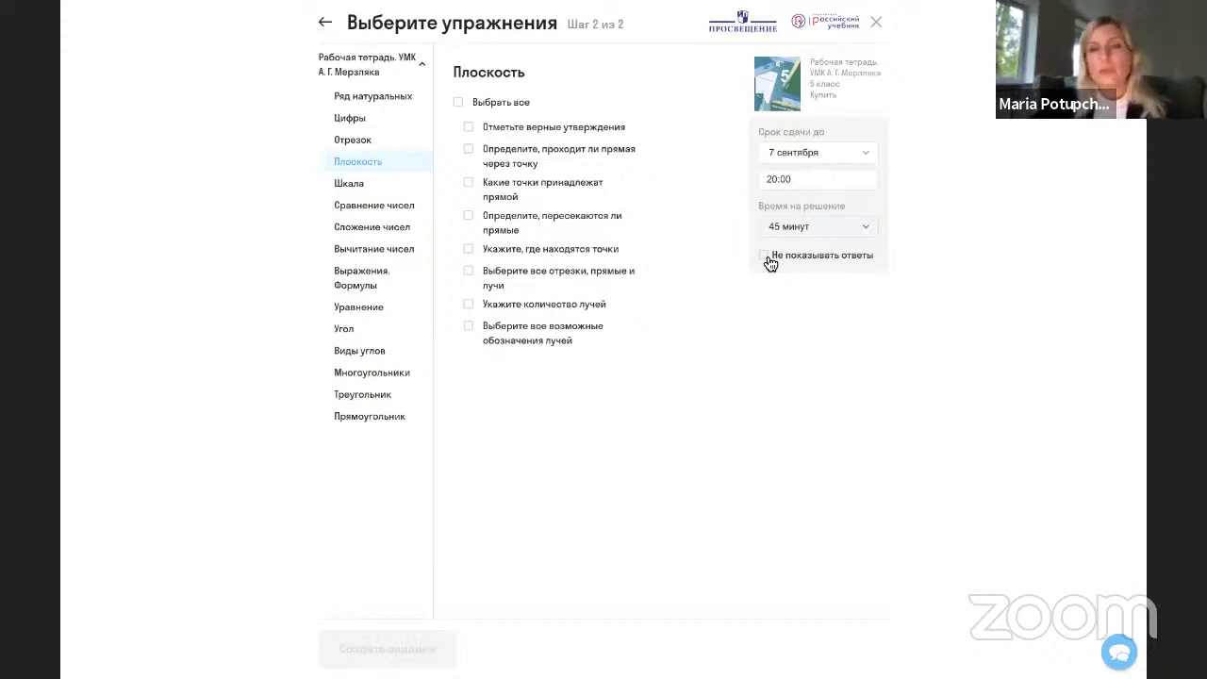
click(765, 256)
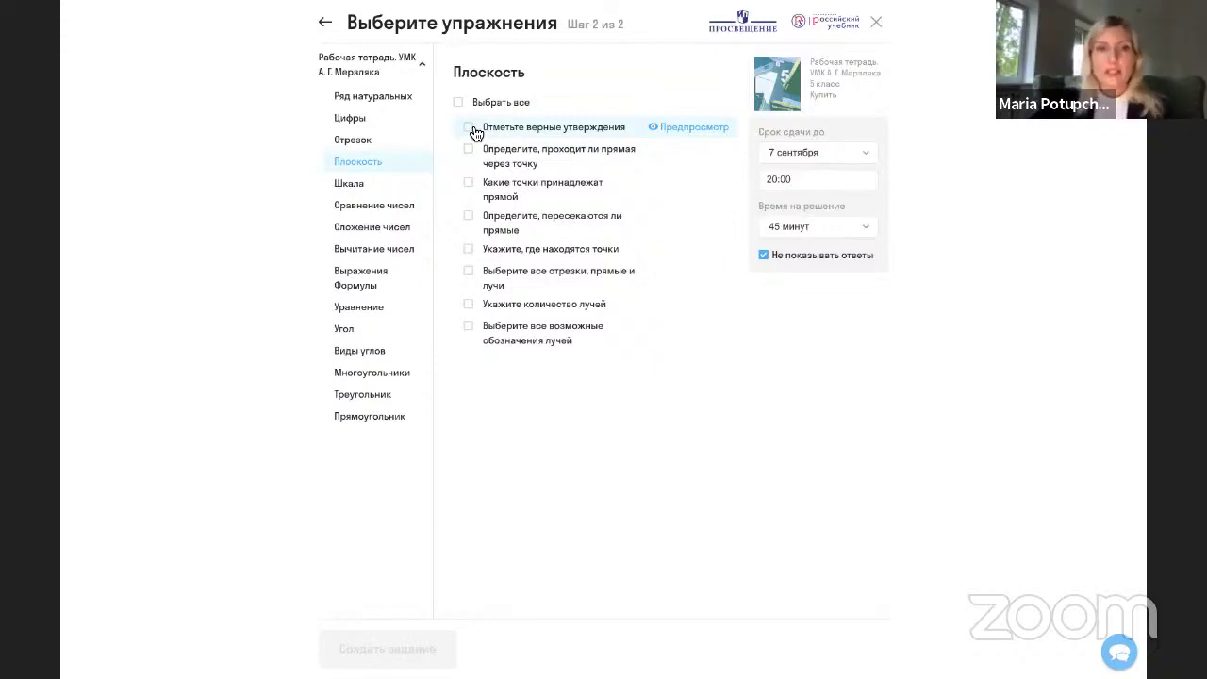
click(473, 128)
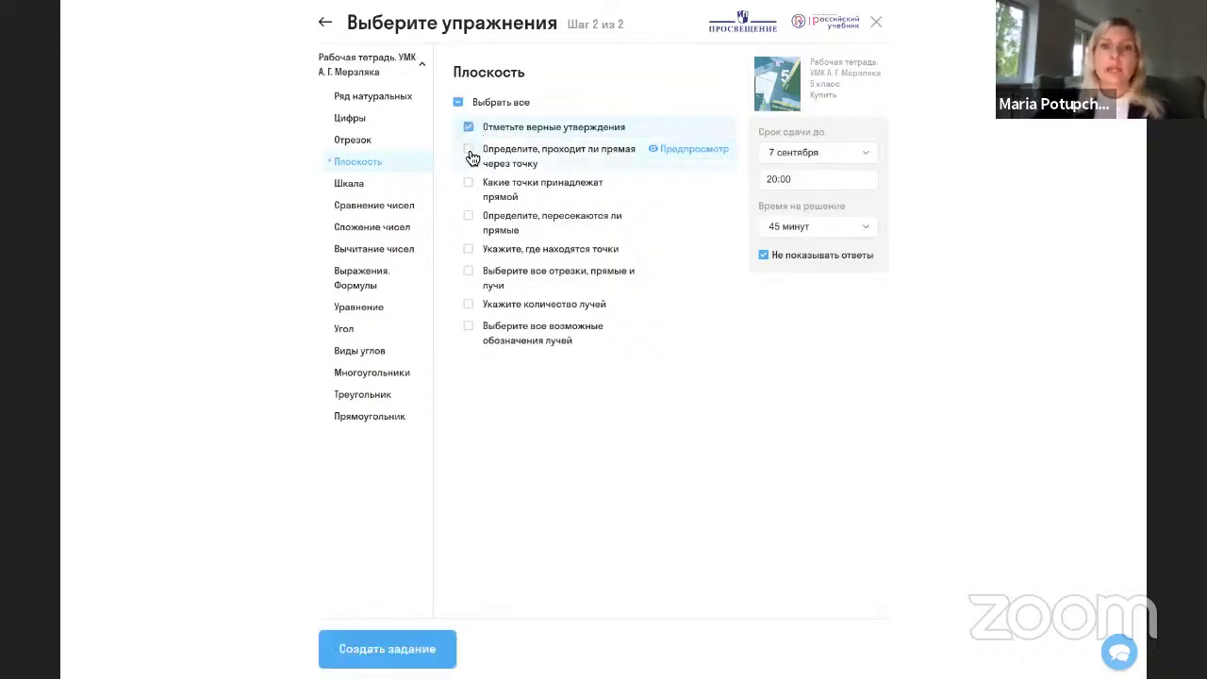
click(460, 104)
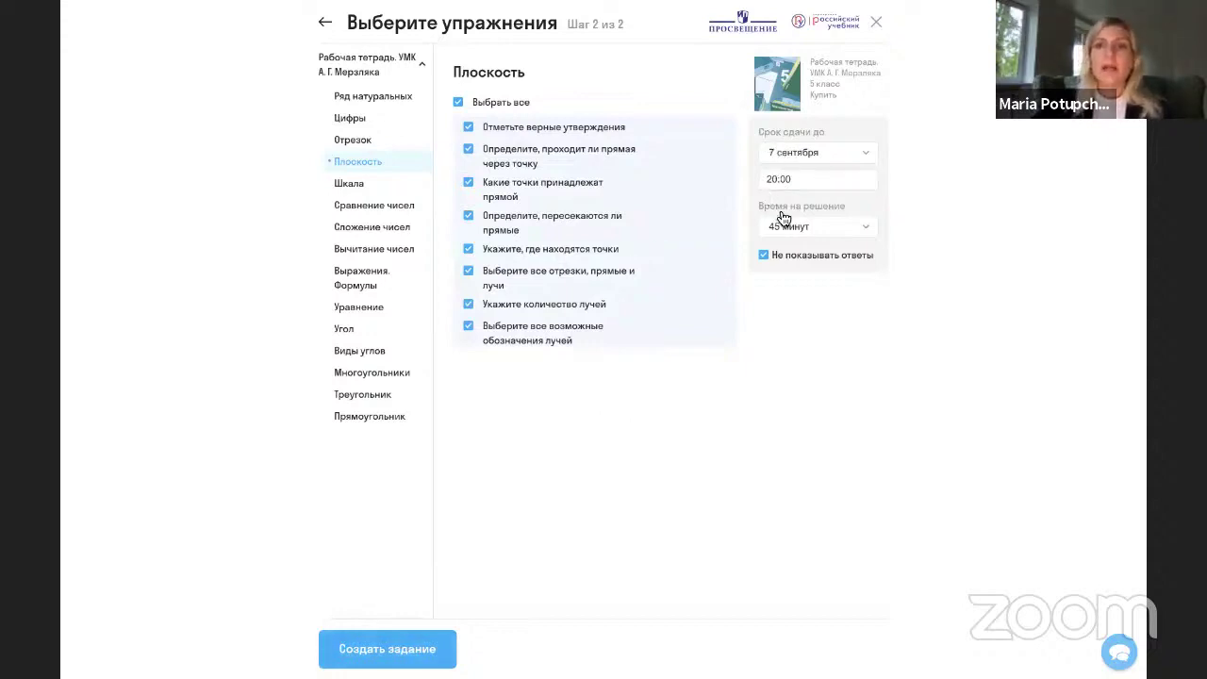
Create the 8-exercise assignment and close the congratulations pop-up.
click(404, 655)
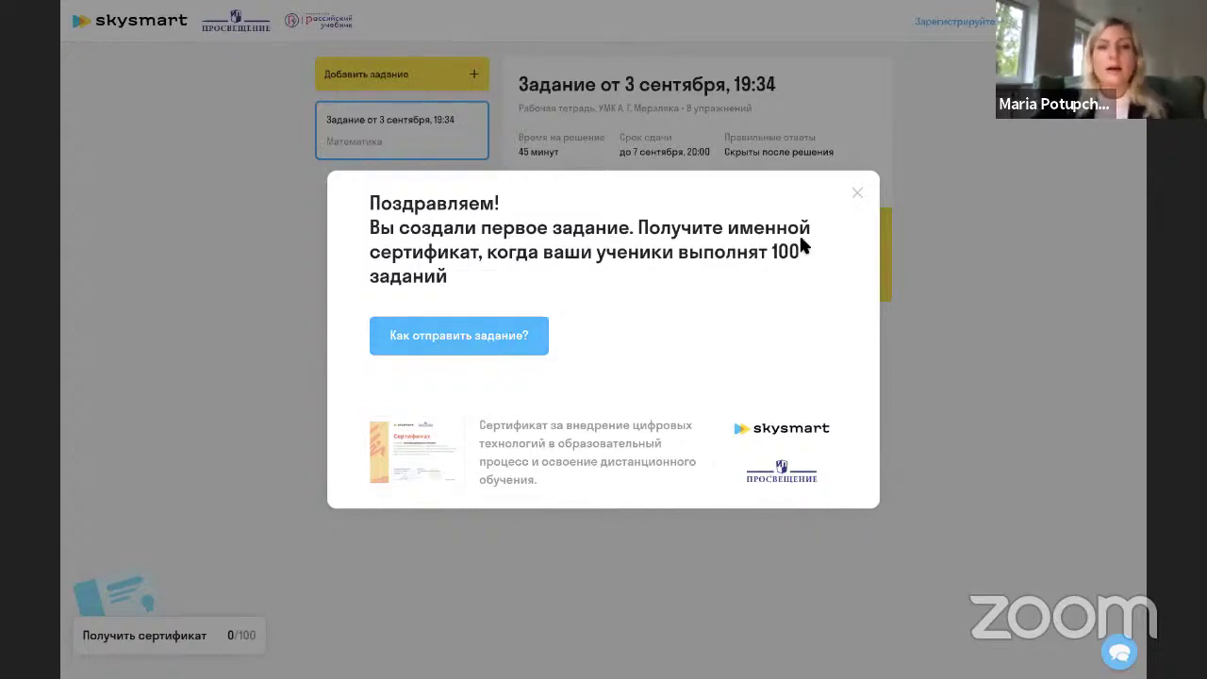
click(856, 193)
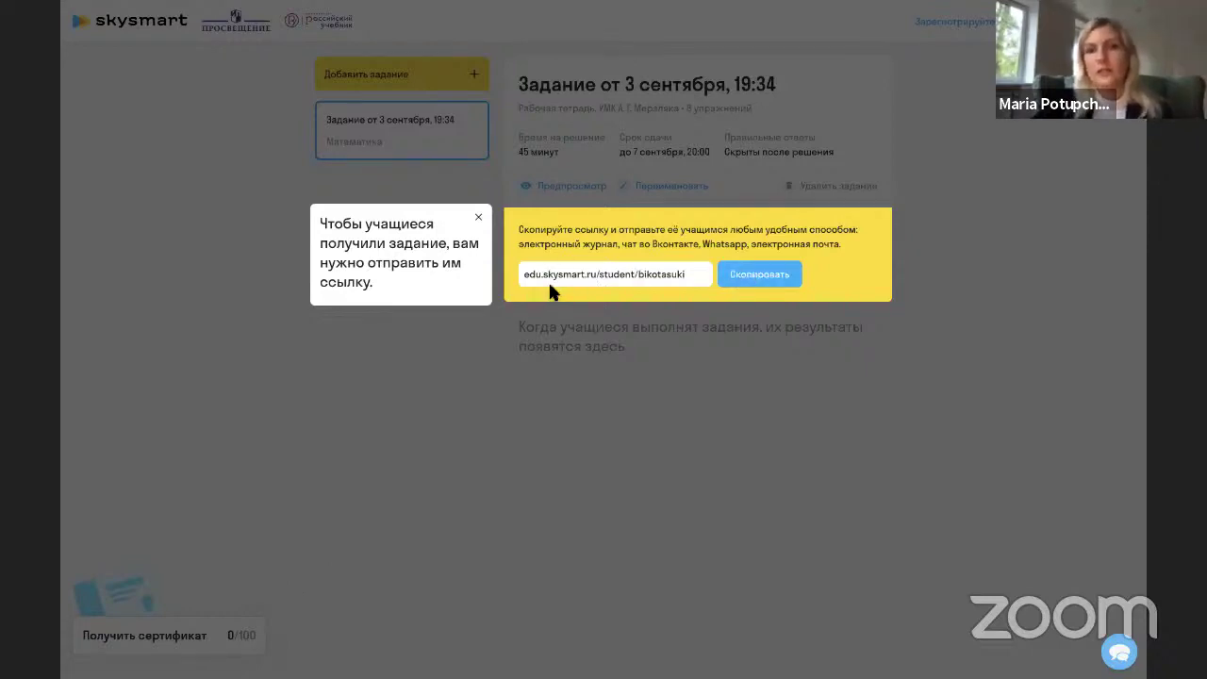
Copy the student link of Задание от 3 сентября, 19:34.
click(747, 282)
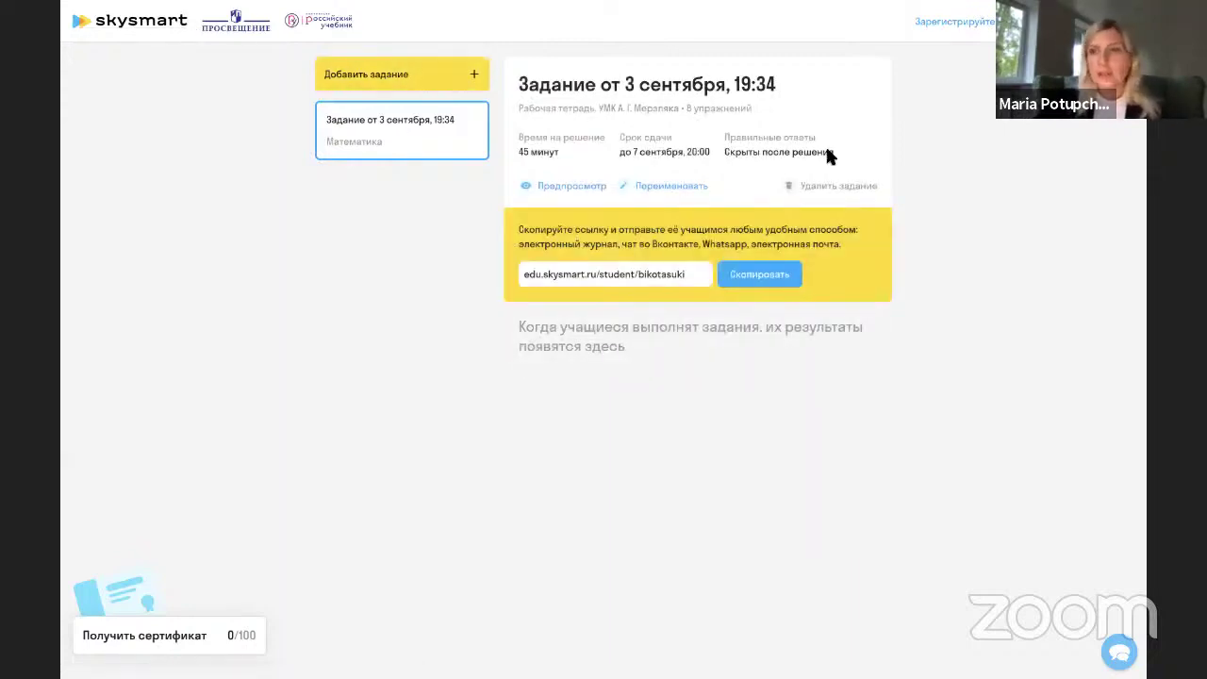
click(453, 76)
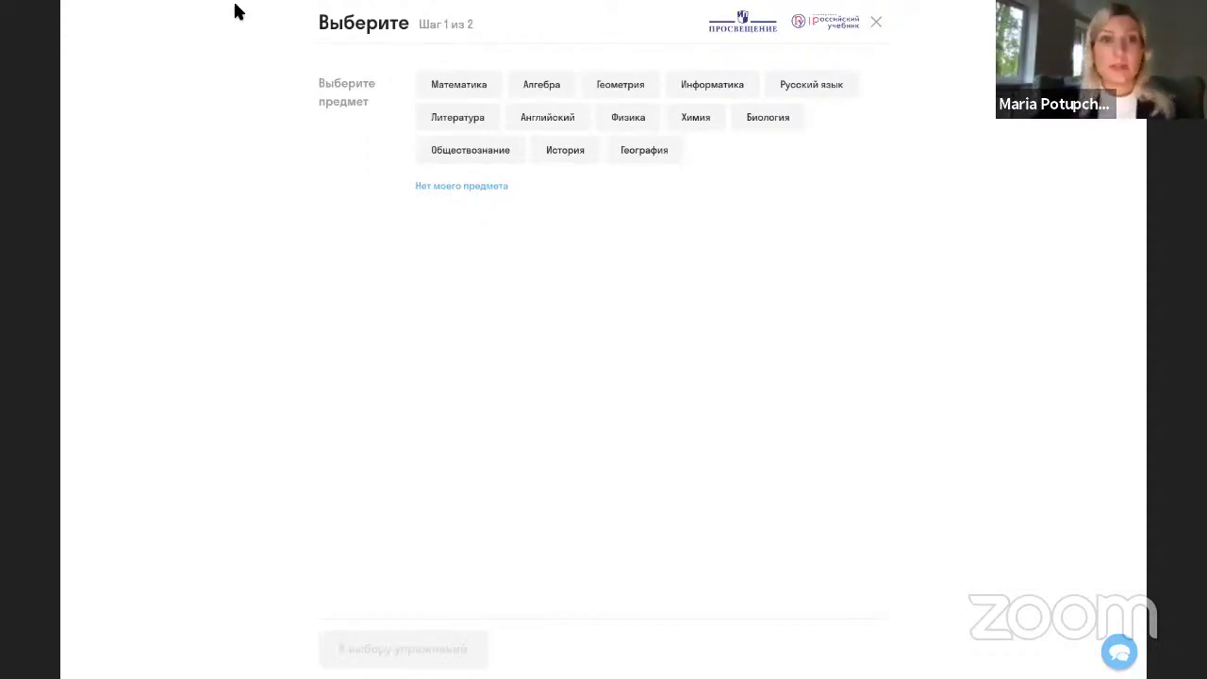
Bring up the step 1 of 2 subject list for a new assignment.
mouse_move(235, 3)
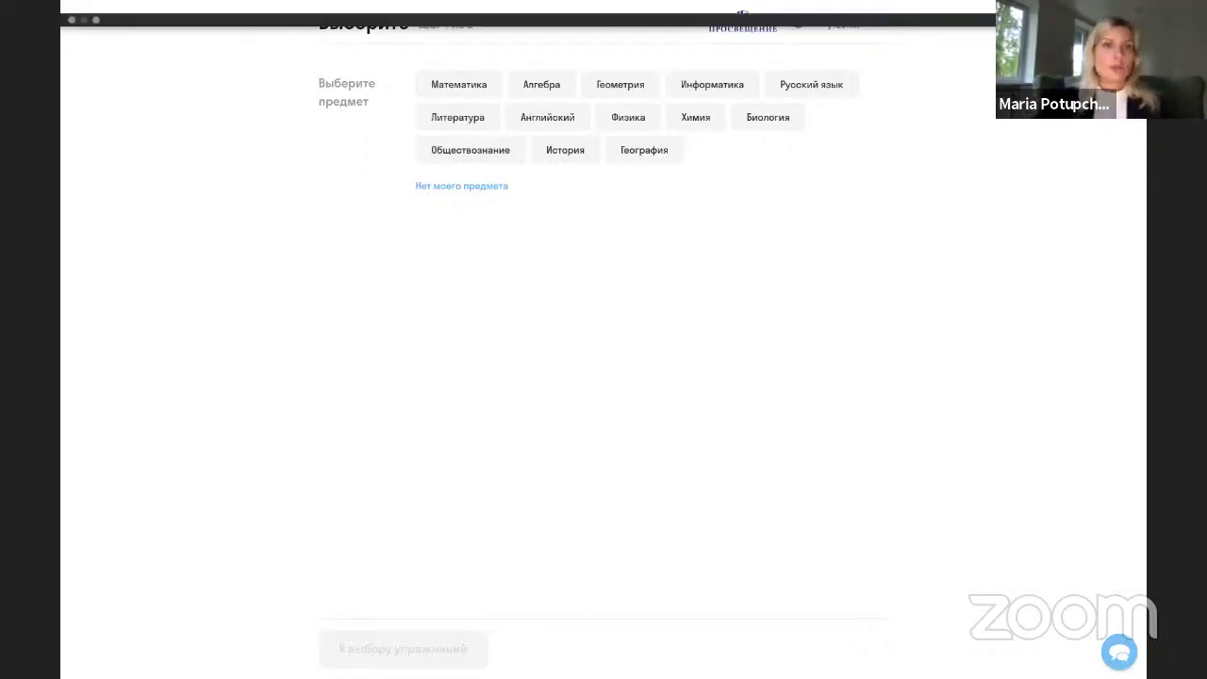
Leave full screen, close the subject dialog, and delete the 3 September assignment.
click(97, 23)
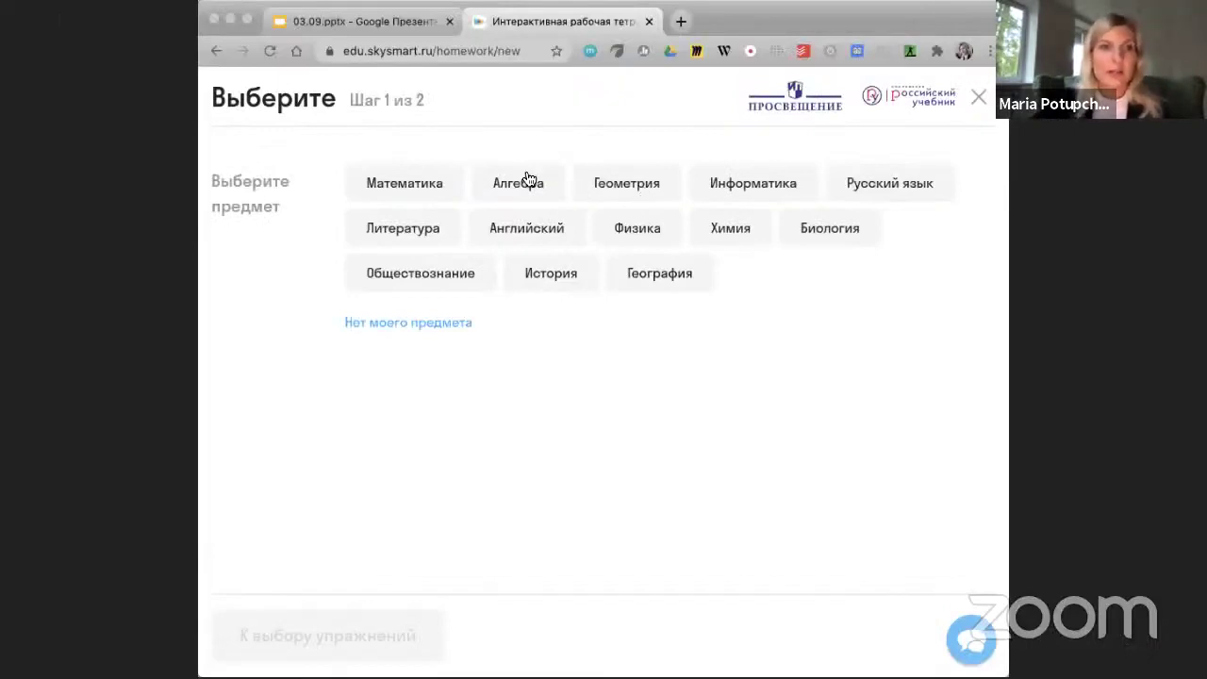
click(978, 105)
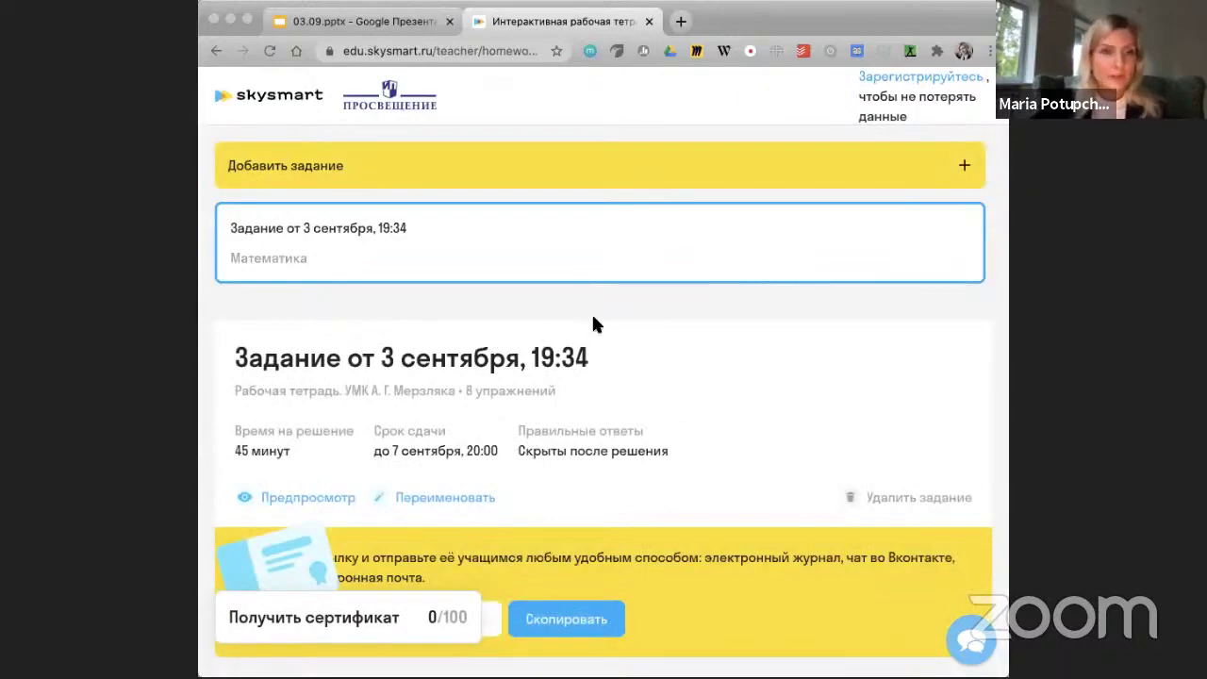
click(876, 498)
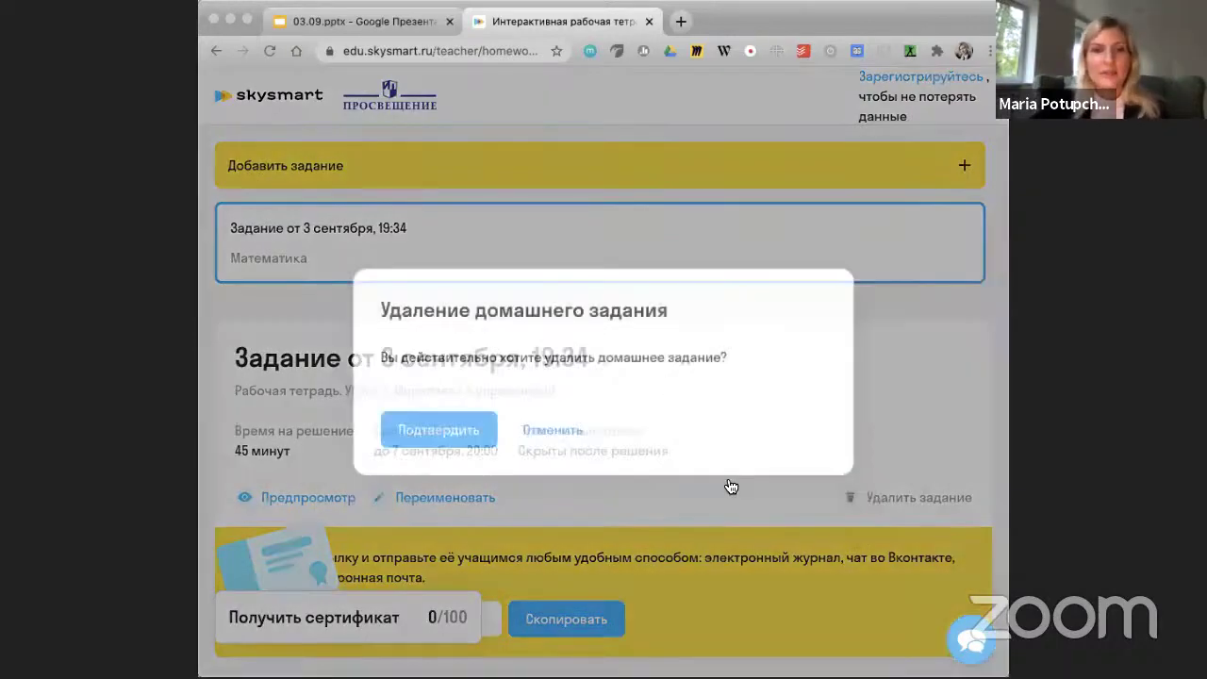
click(440, 428)
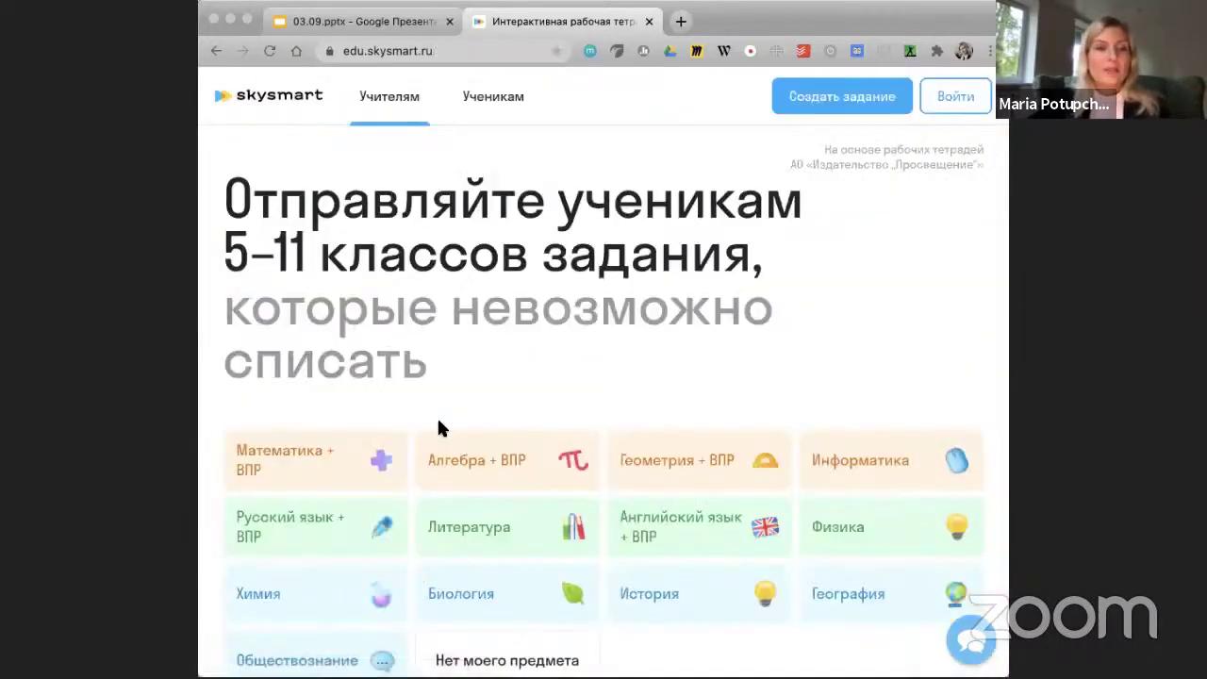
click(247, 19)
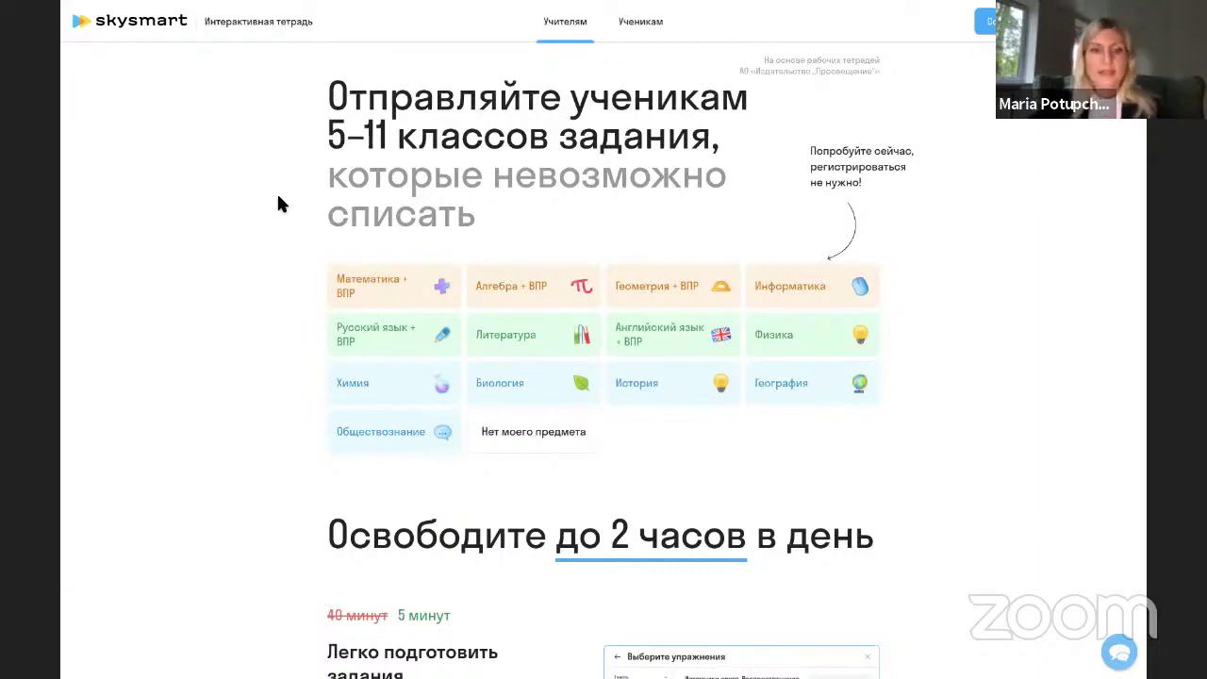
scroll(281, 275, down, 4)
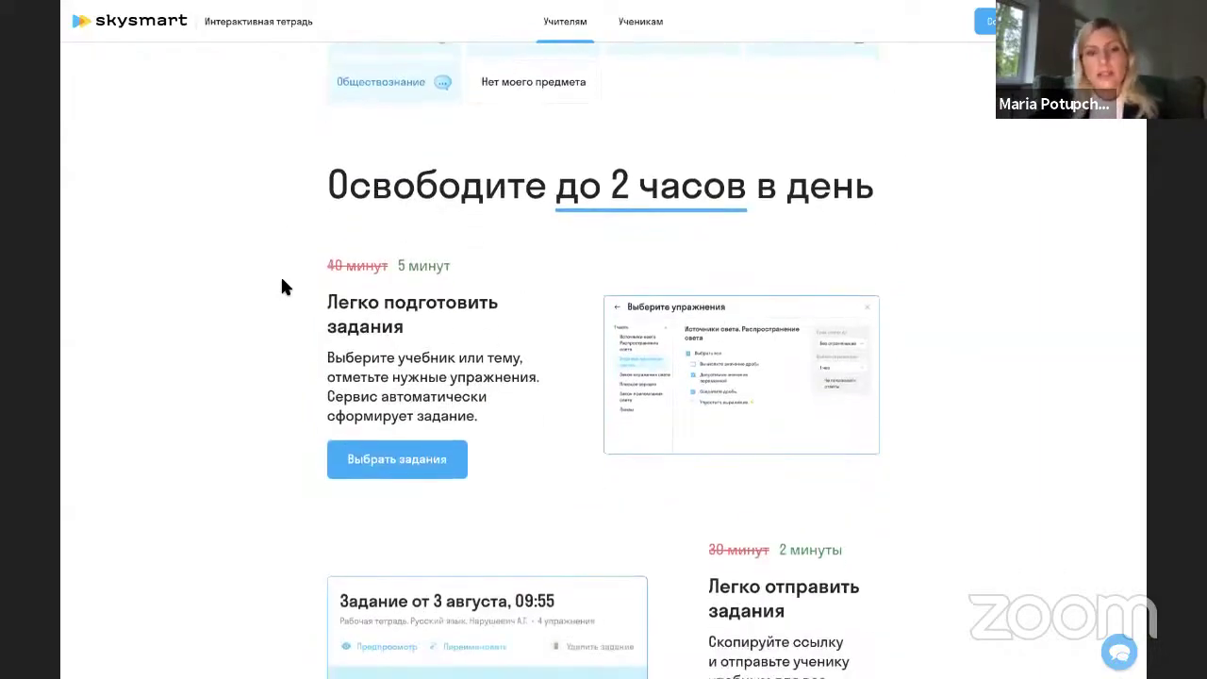
scroll(281, 280, down, 1)
scroll(281, 275, down, 2)
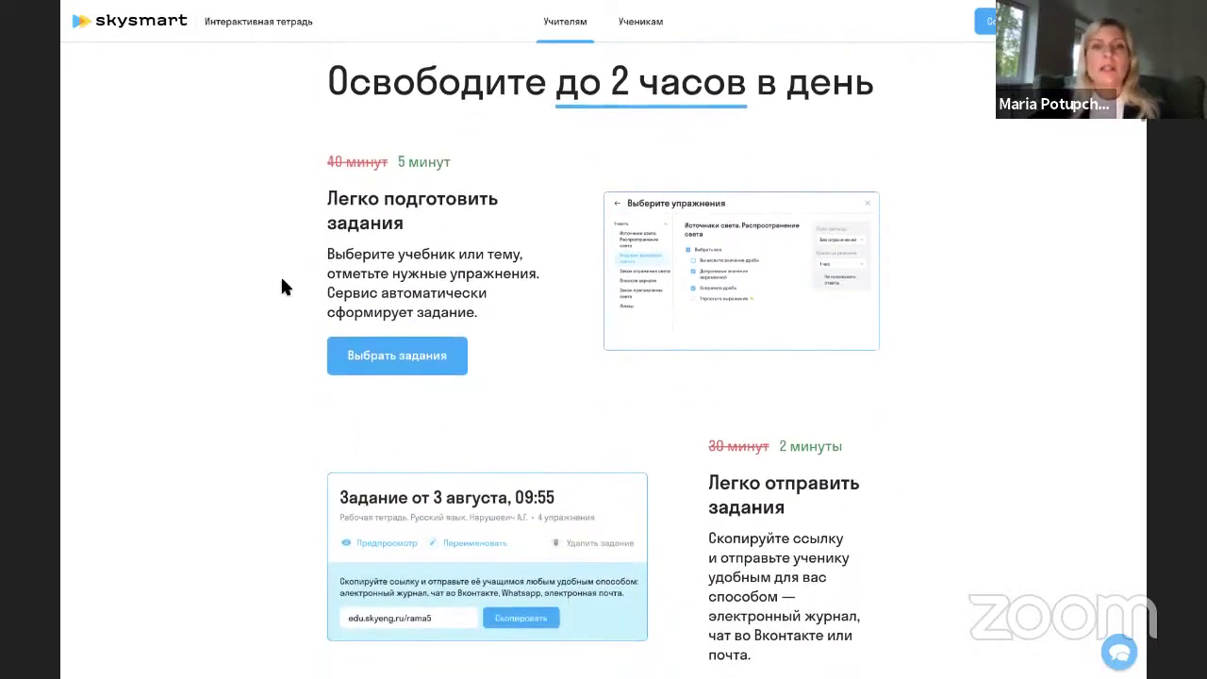
scroll(283, 278, up, 1)
scroll(469, 484, down, 5)
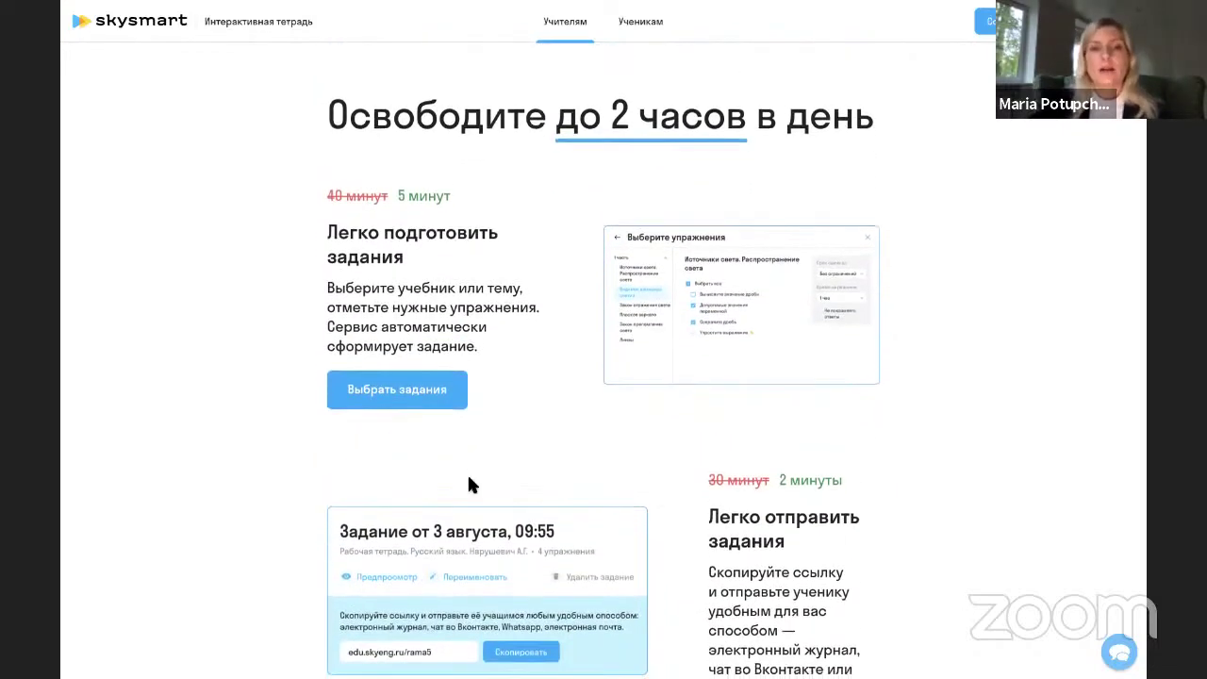
scroll(469, 482, down, 7)
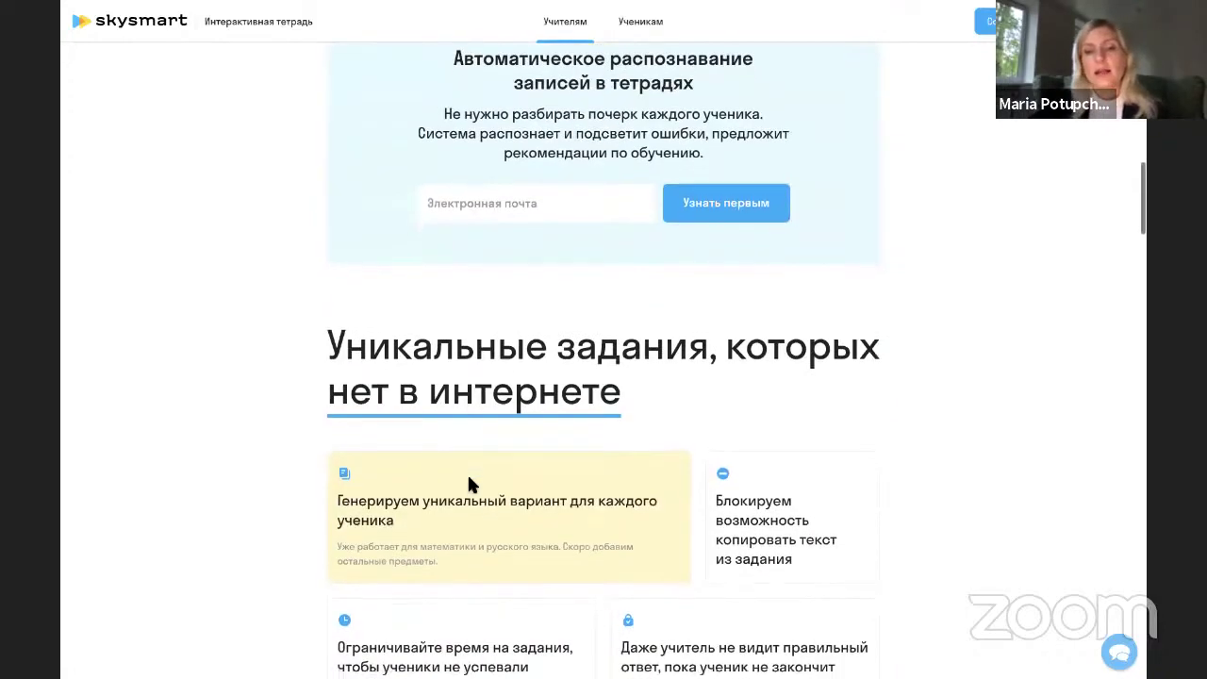
scroll(468, 481, down, 3)
scroll(470, 481, down, 4)
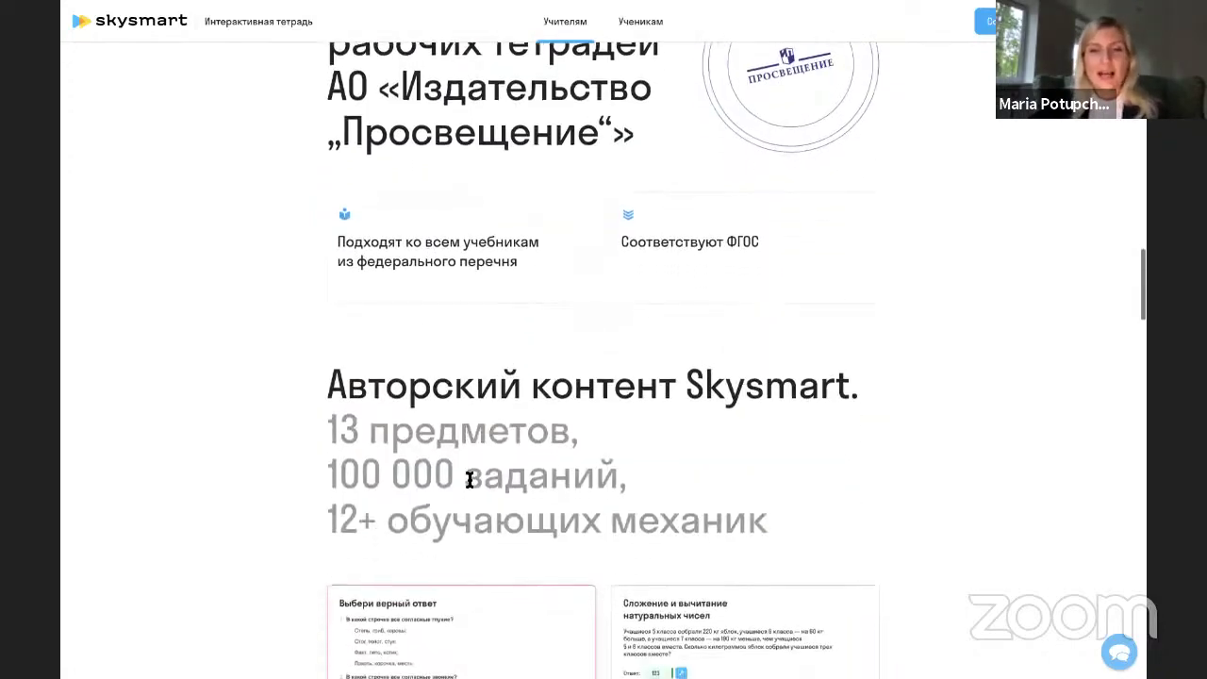
scroll(470, 481, down, 7)
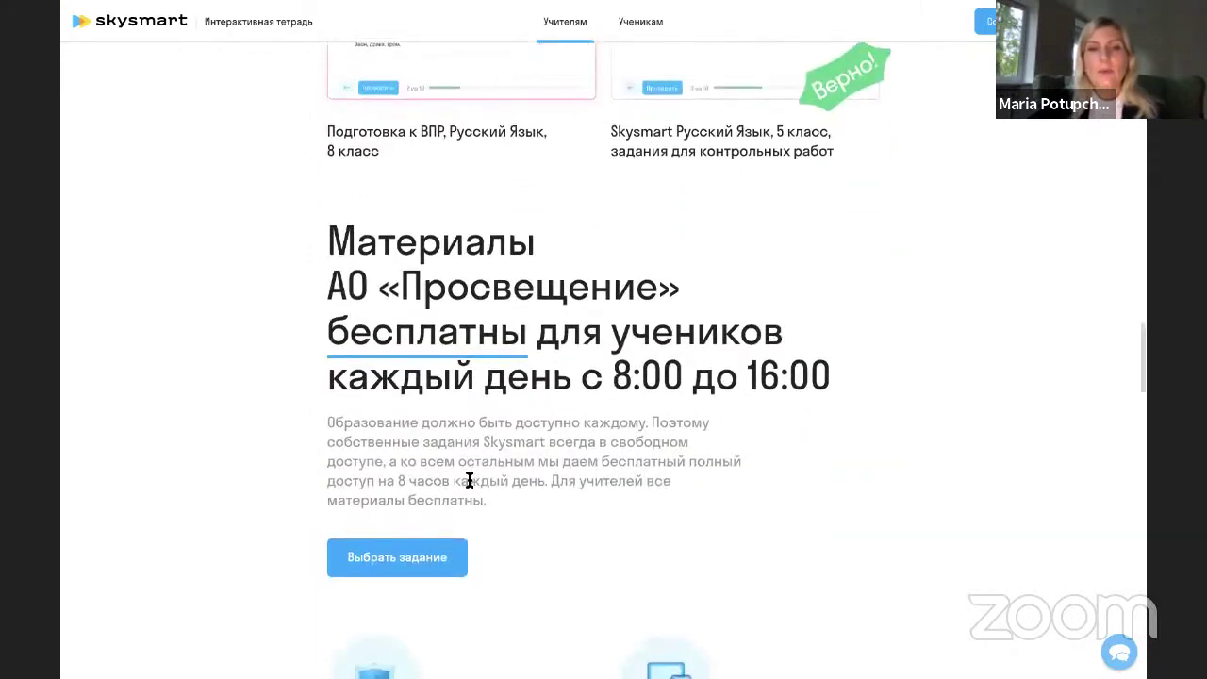
scroll(470, 482, down, 6)
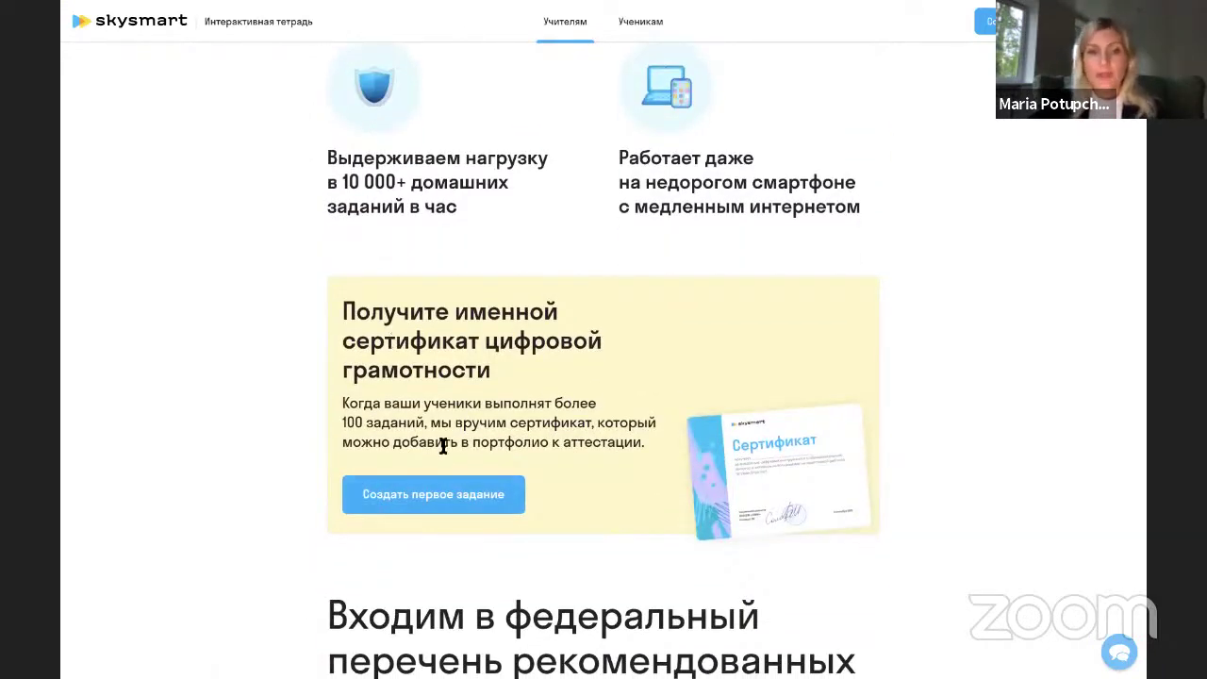
scroll(443, 447, down, 4)
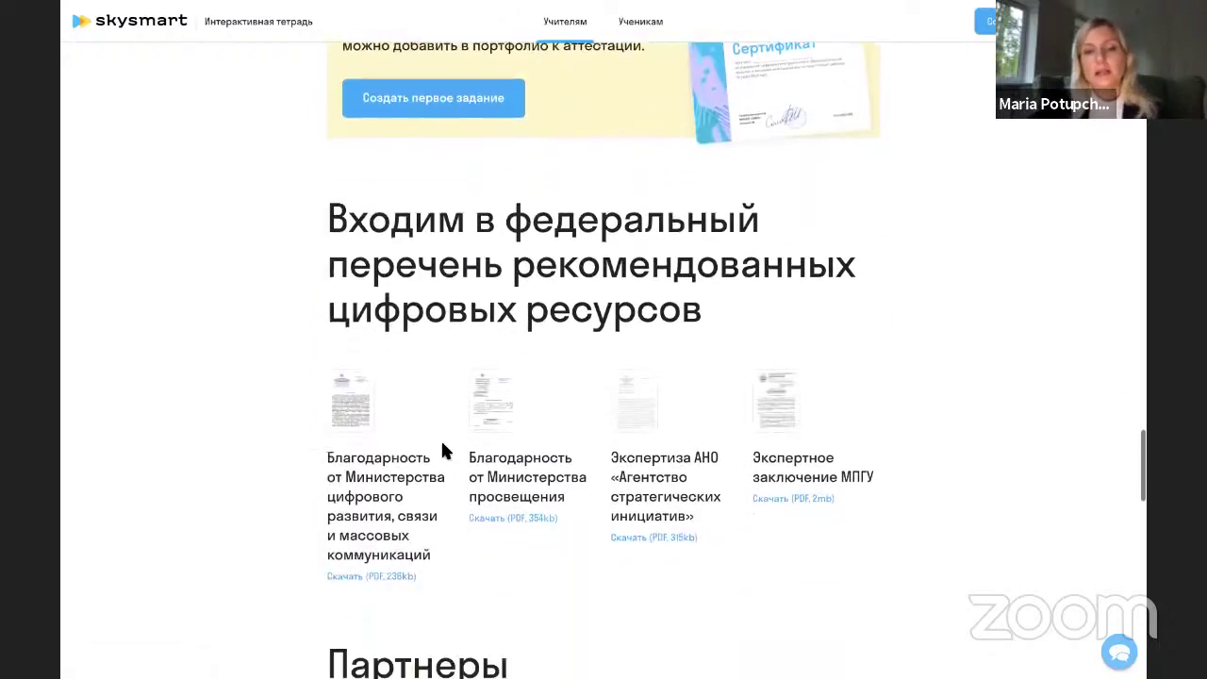
scroll(440, 451, down, 5)
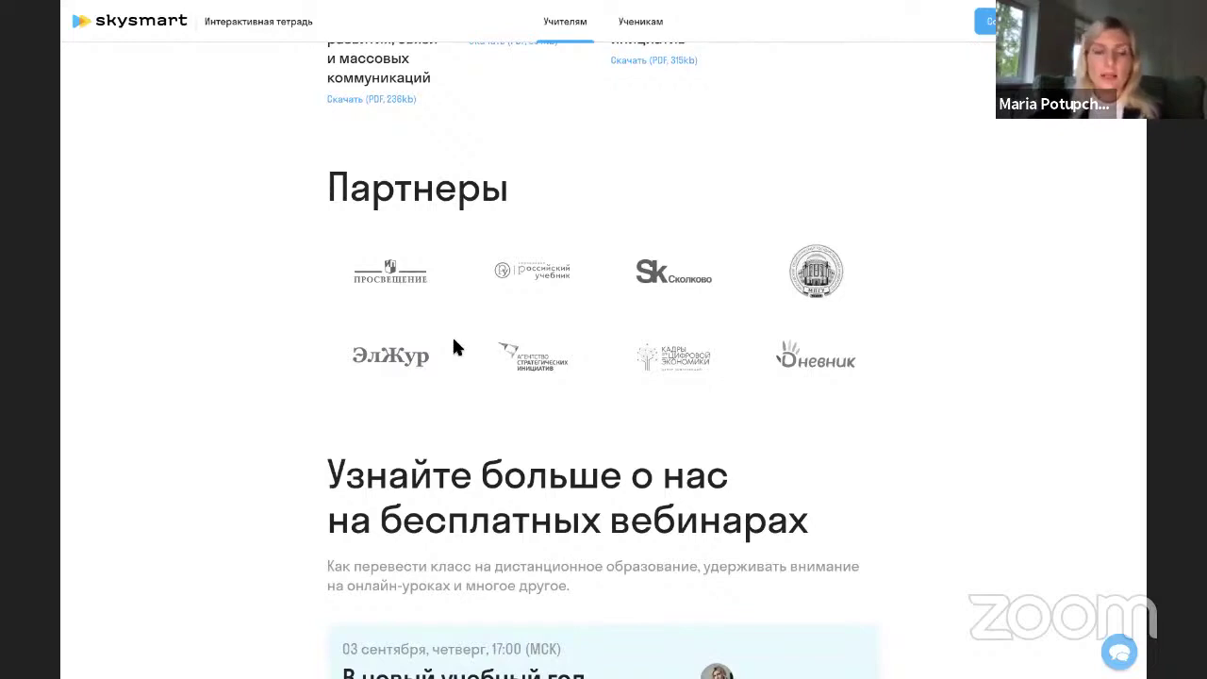
scroll(449, 345, down, 3)
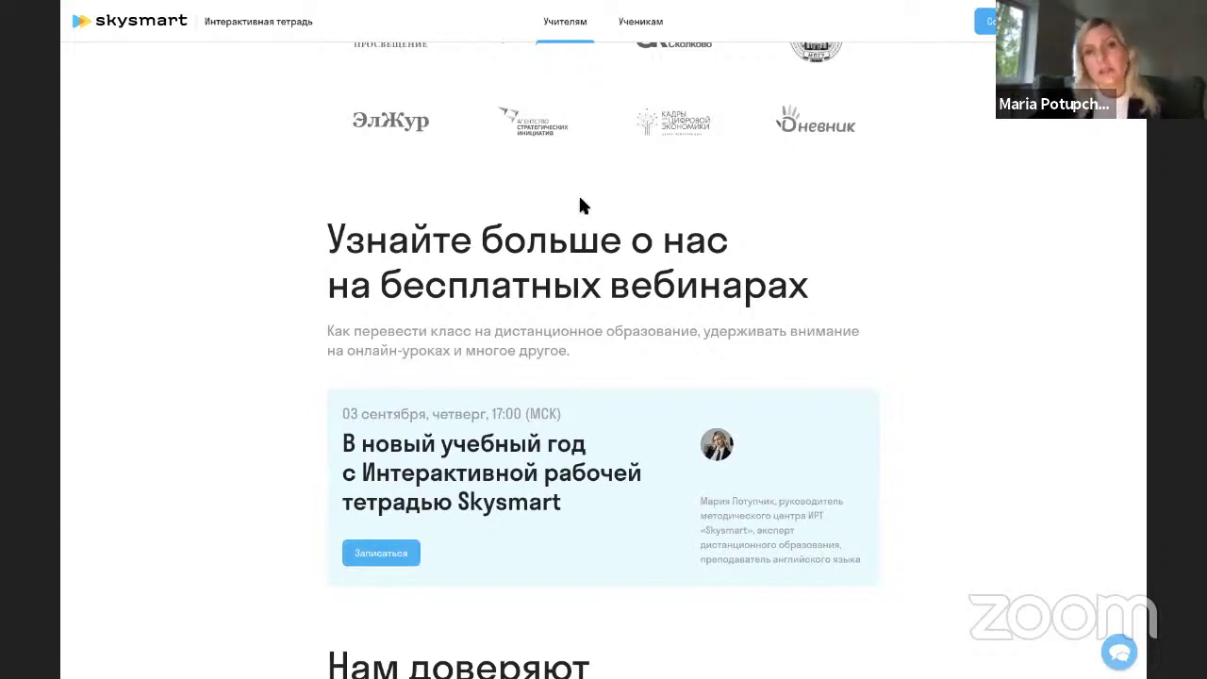
On the Ученикам sign-up form, enter the student's first name, surname and parent's phone number.
click(646, 32)
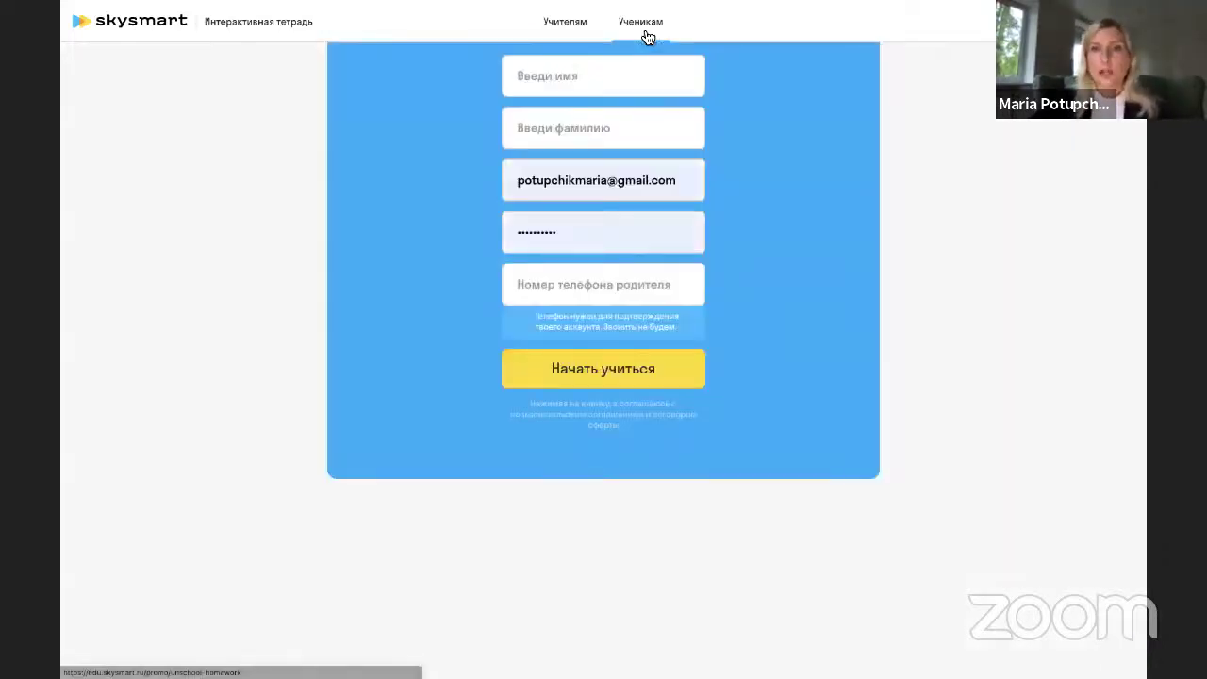
click(639, 88)
click(657, 135)
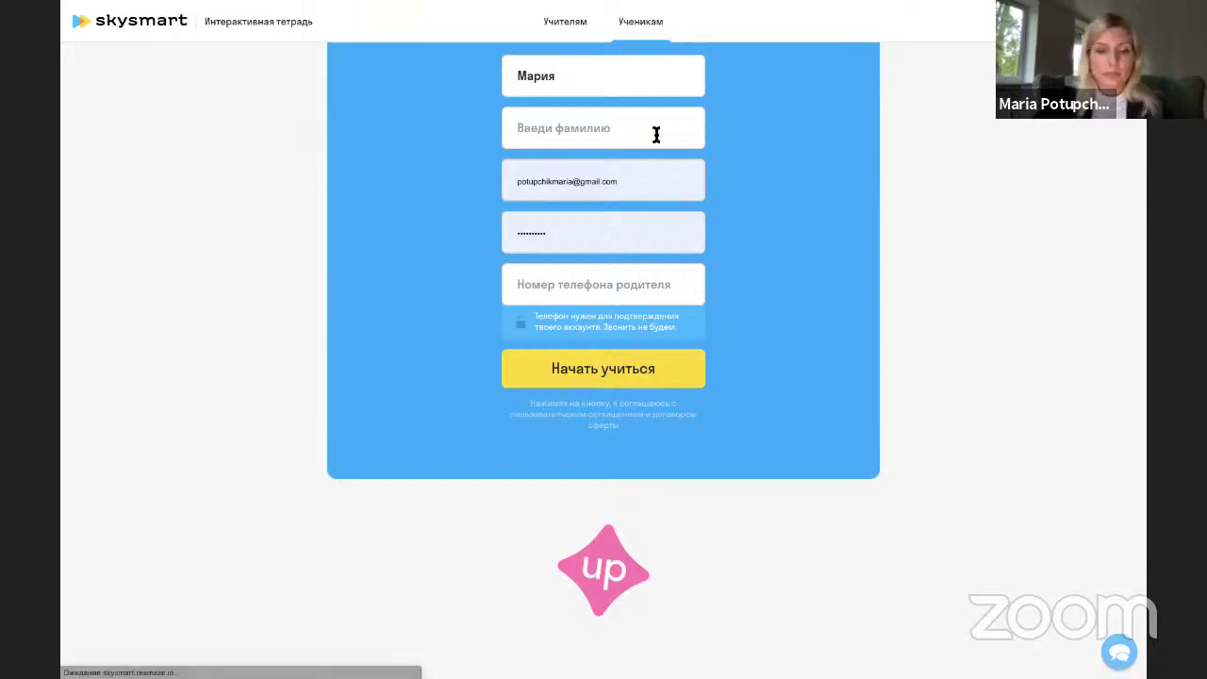
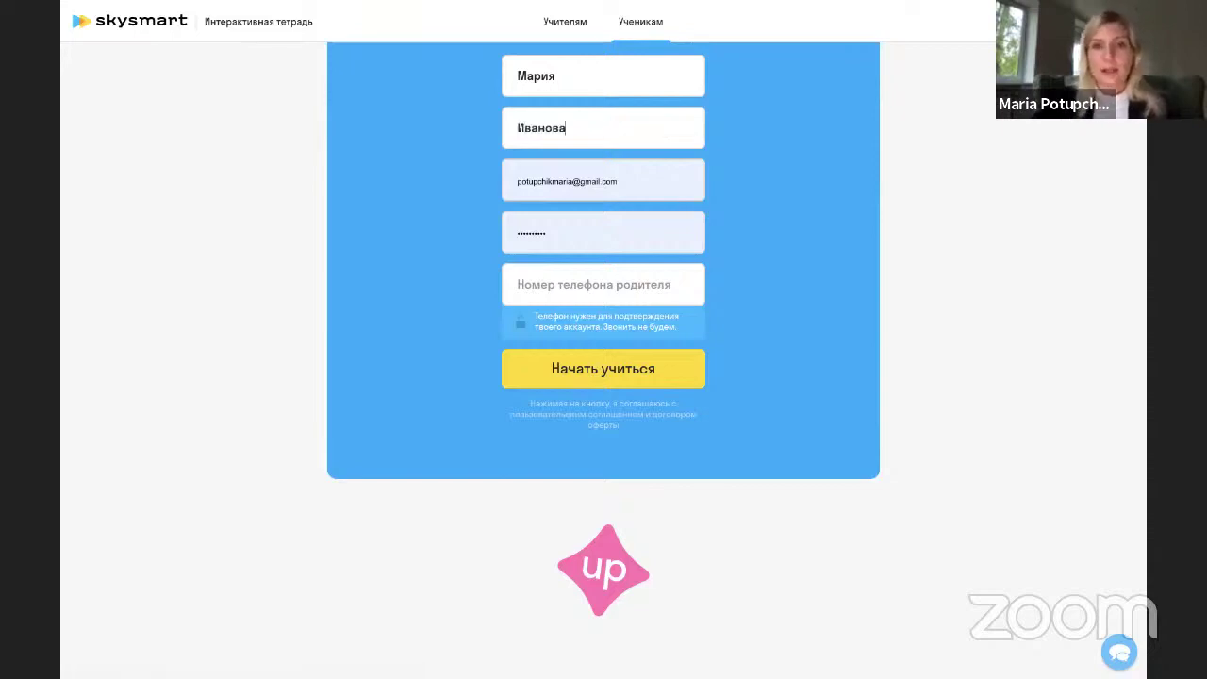
click(645, 288)
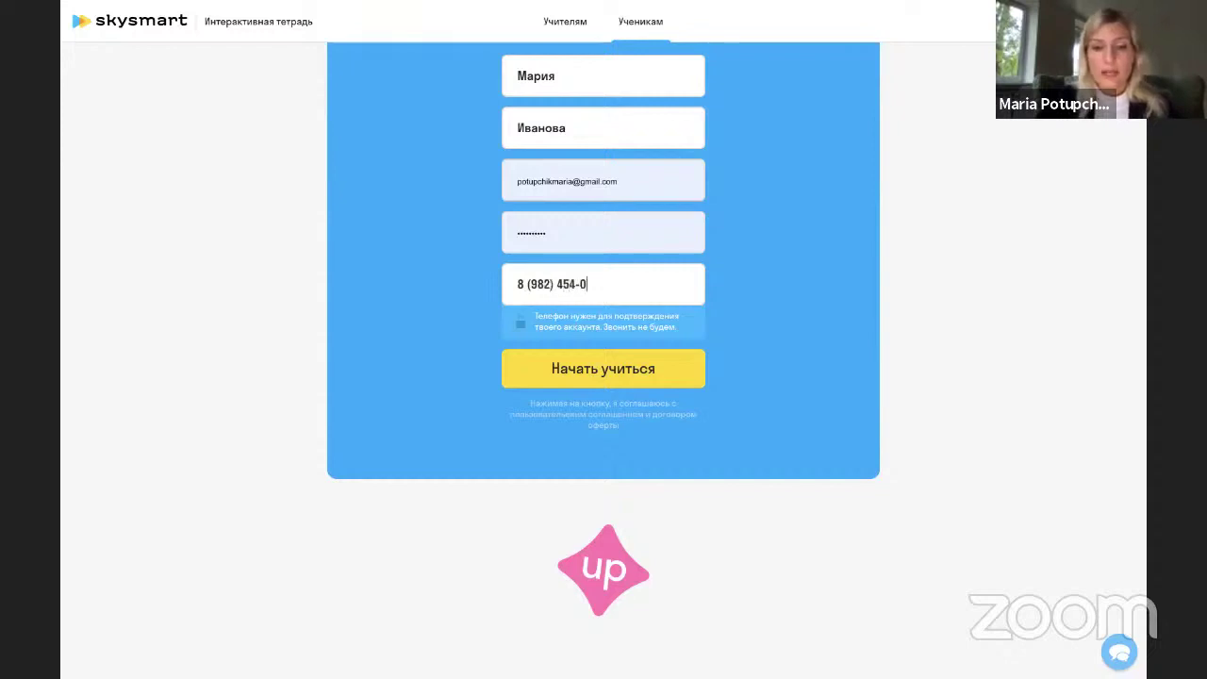